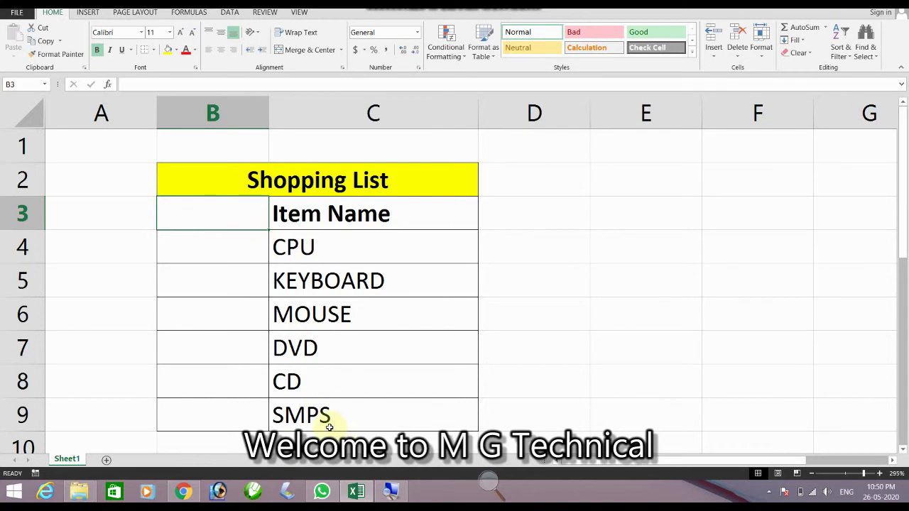
Turn on the Developer tab under Main Tabs in Excel Options' Customize Ribbon page
{"action": "left_click", "coordinate": [210, 257]}
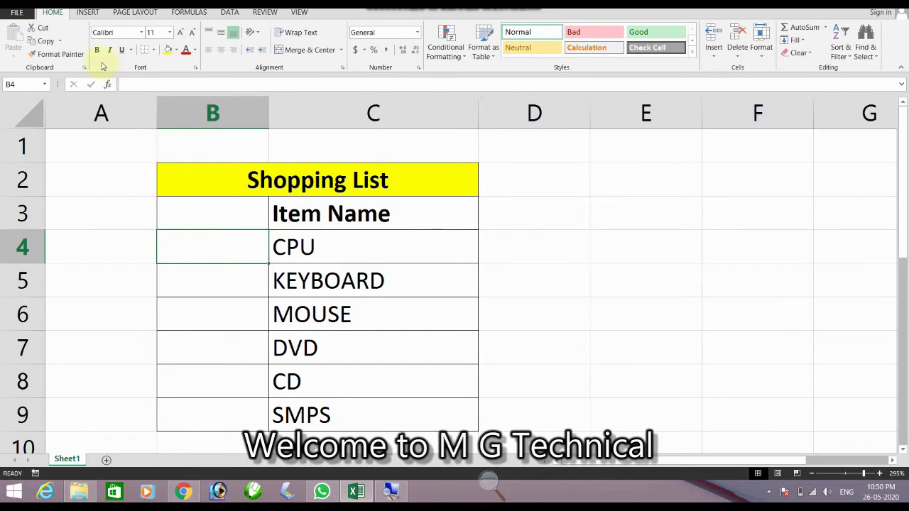
{"action": "left_click", "coordinate": [17, 12]}
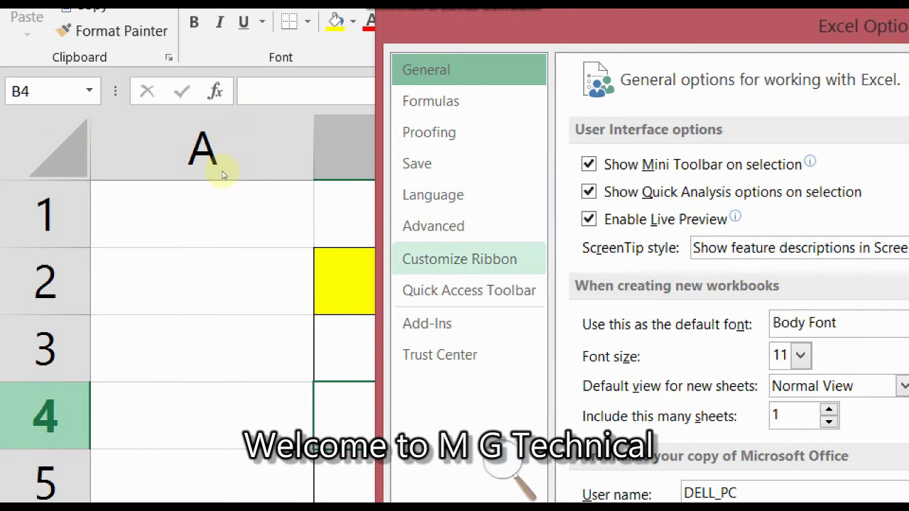
{"action": "left_click", "coordinate": [540, 252]}
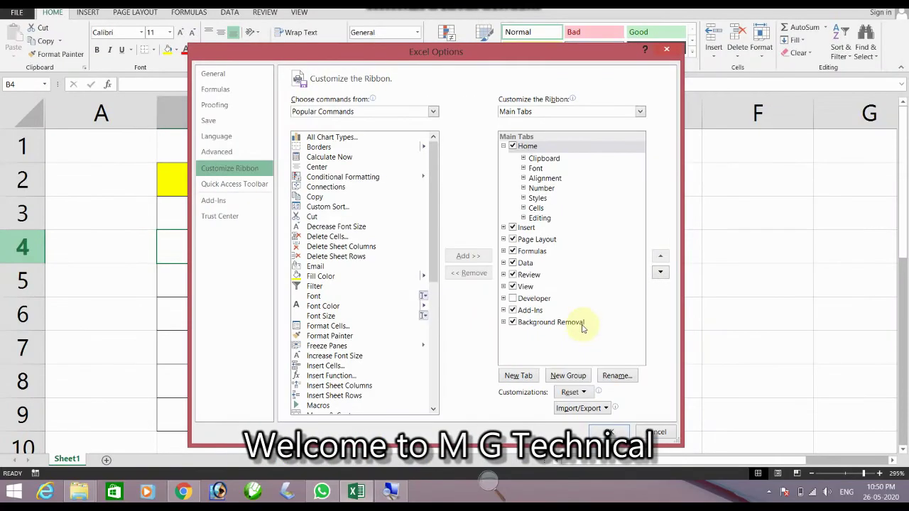
{"action": "left_click", "coordinate": [518, 299]}
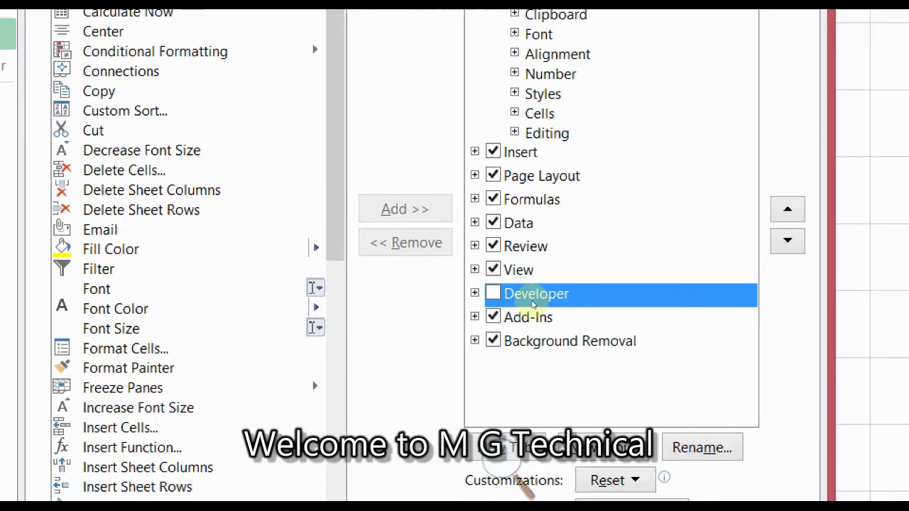
{"action": "left_click", "coordinate": [513, 295]}
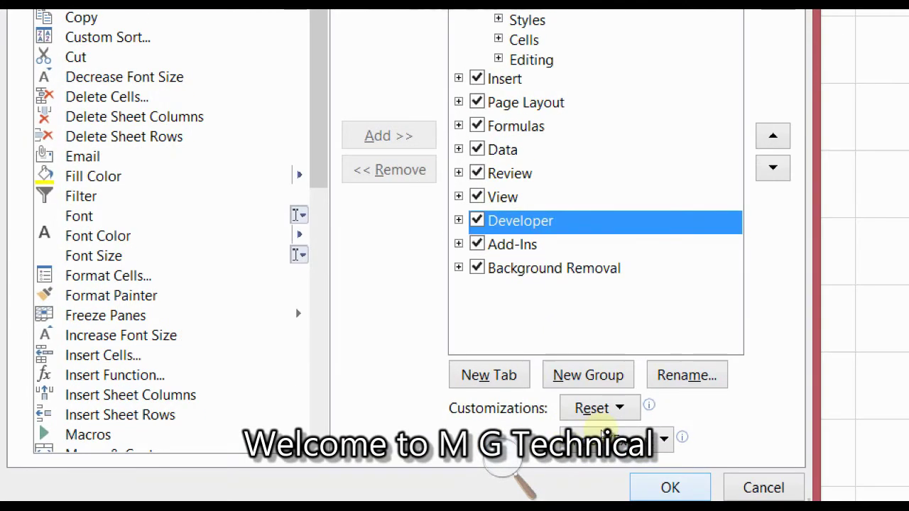
{"action": "key", "text": "Return"}
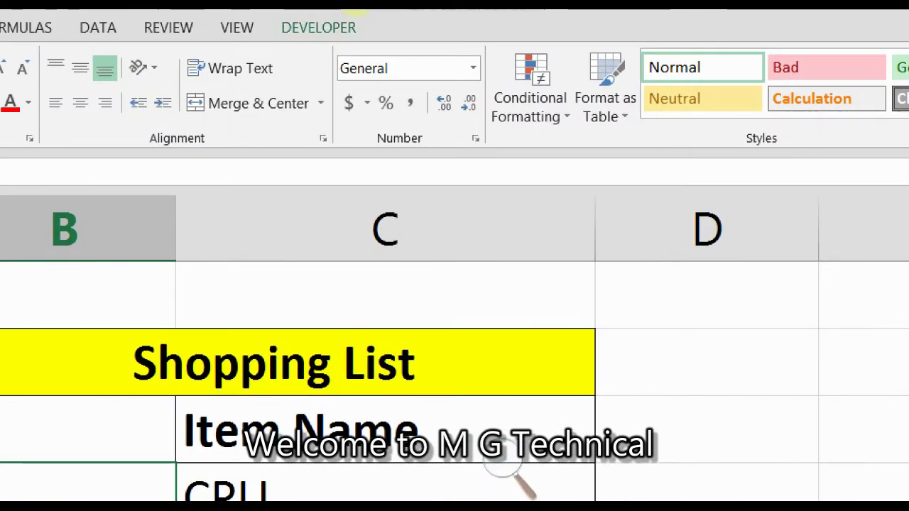
Pick the Check Box form control from the Developer tab's Insert list
{"action": "left_click", "coordinate": [332, 20]}
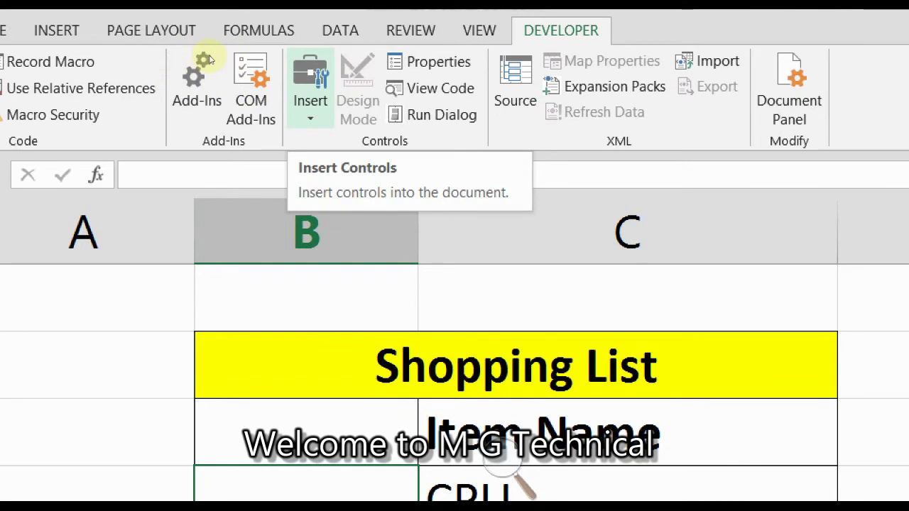
{"action": "left_click", "coordinate": [311, 93]}
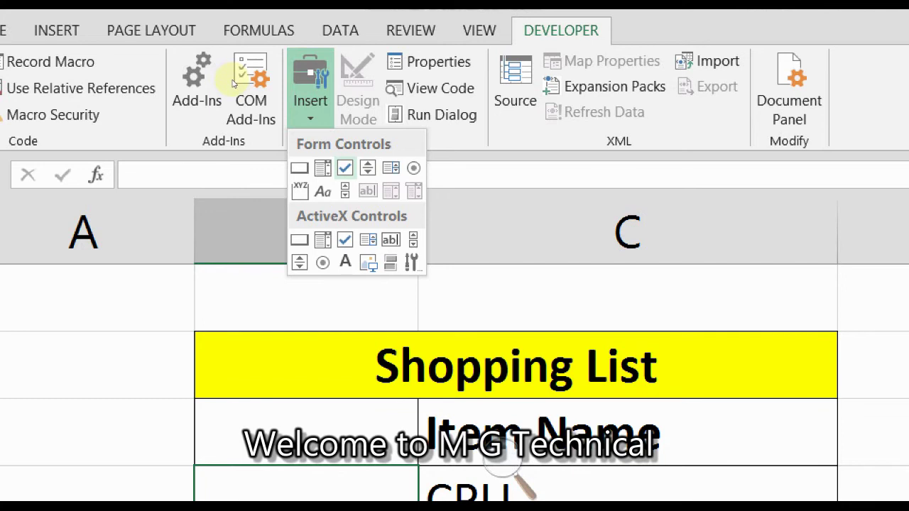
{"action": "left_click", "coordinate": [344, 168]}
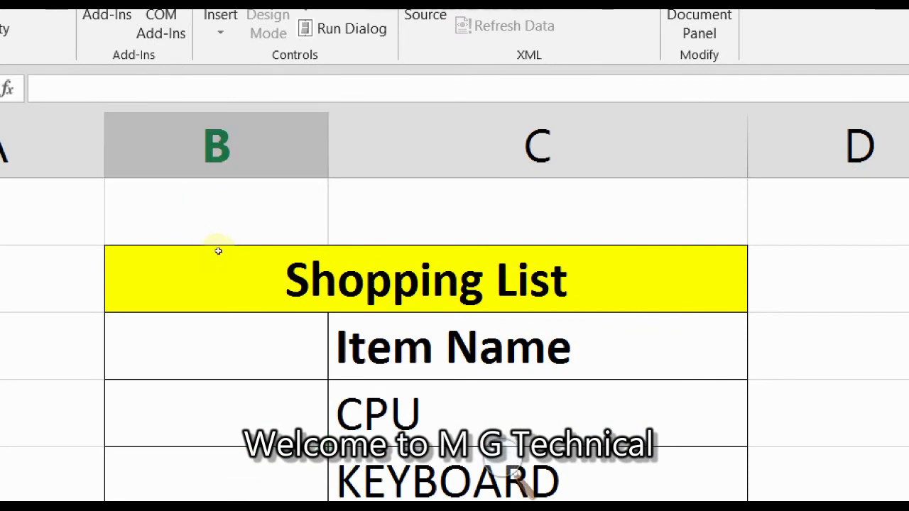
Draw a check box in B4 beside CPU, move it to the cell's upper left, and delete its caption
{"action": "left_click", "coordinate": [243, 198]}
{"action": "scroll", "coordinate": [243, 199], "scroll_direction": "down", "scroll_amount": 1}
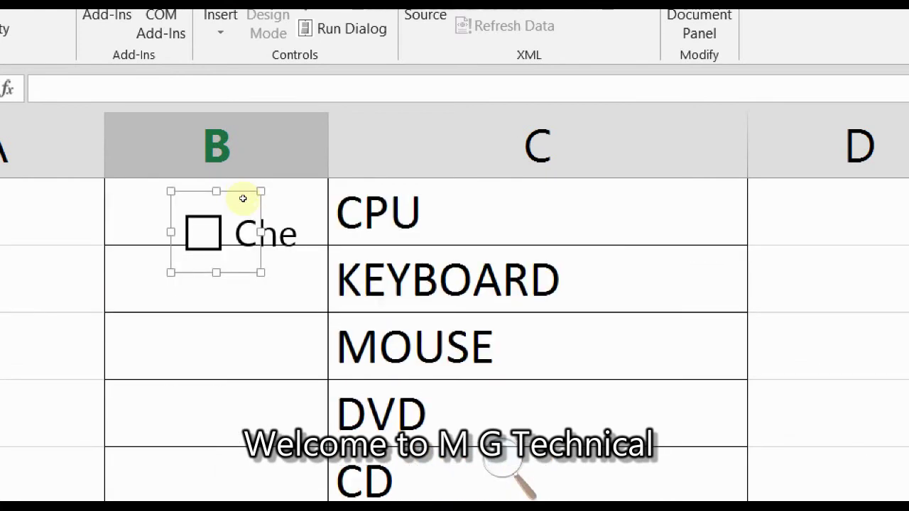
{"action": "scroll", "coordinate": [243, 199], "scroll_direction": "up", "scroll_amount": 1}
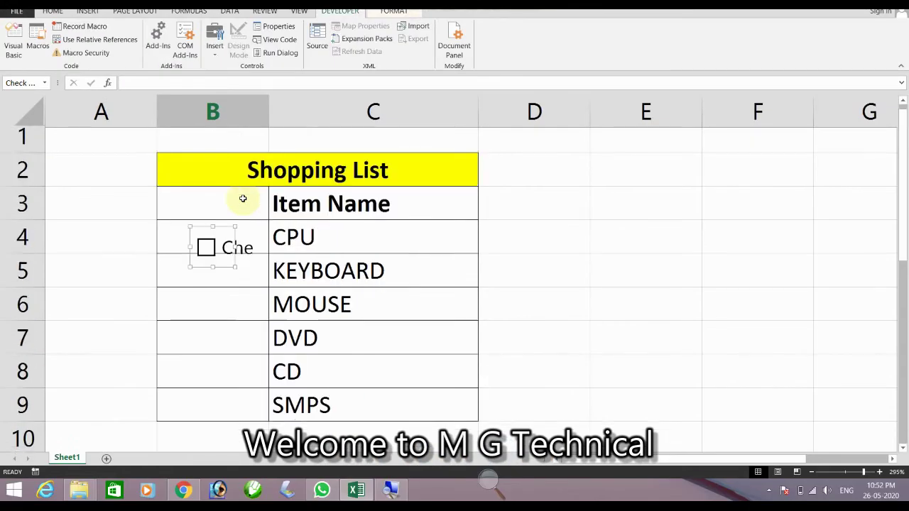
{"action": "scroll", "coordinate": [224, 255], "scroll_direction": "up", "scroll_amount": 1, "text": "ctrl"}
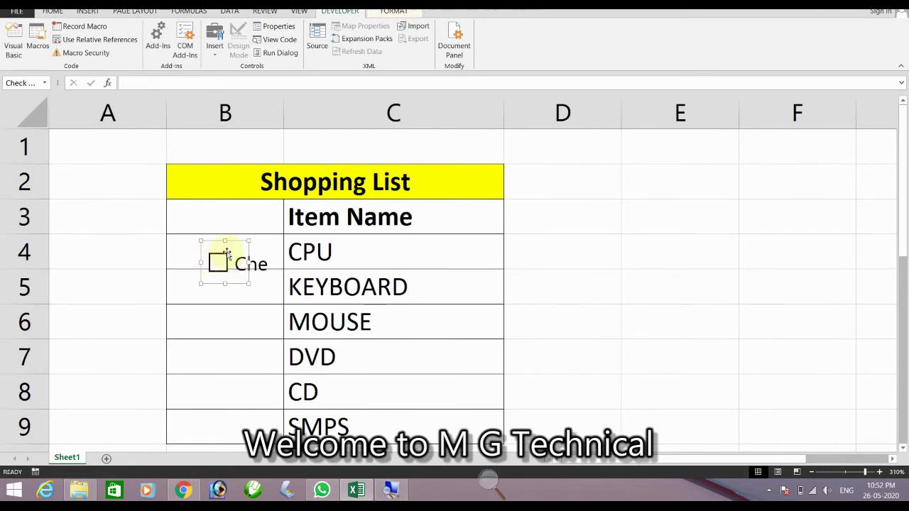
{"action": "left_click_drag", "start_coordinate": [226, 253], "coordinate": [216, 240]}
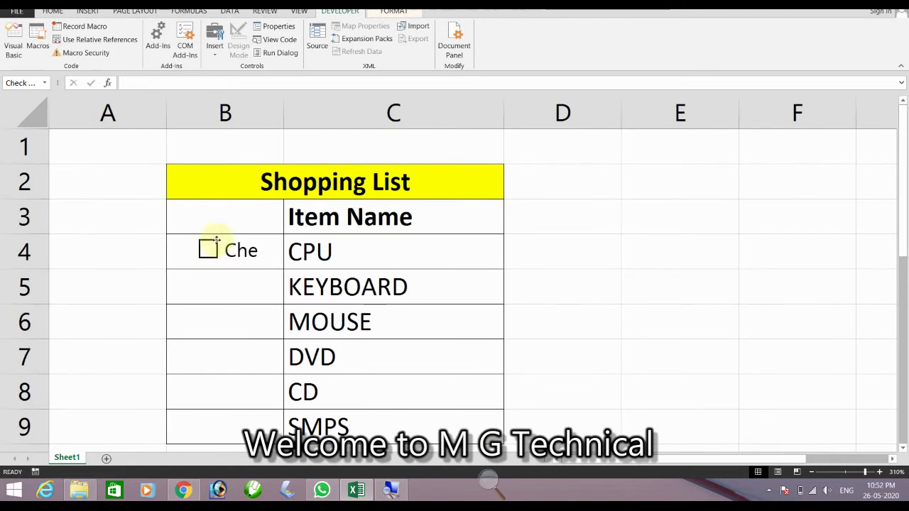
{"action": "left_click", "coordinate": [216, 240]}
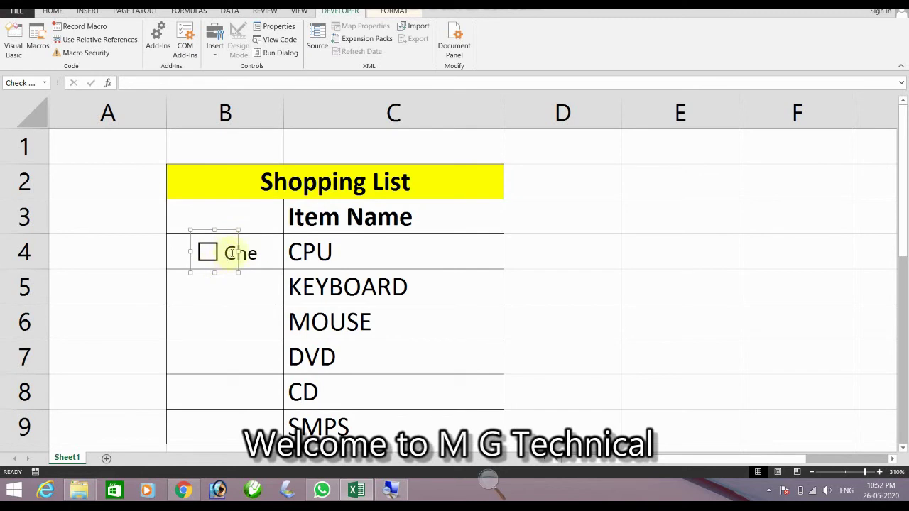
{"action": "left_click", "coordinate": [224, 252]}
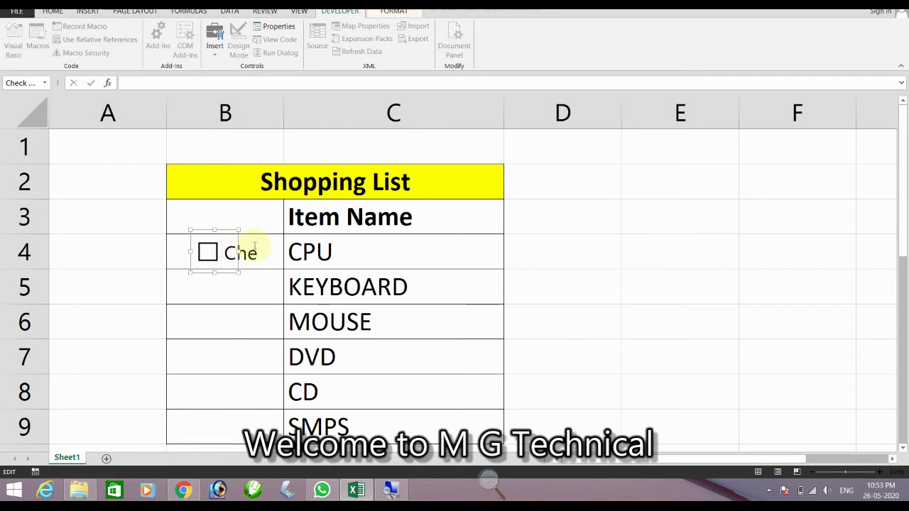
{"action": "key", "text": "Delete"}
{"action": "key", "text": "Delete"}
{"action": "key", "text": "Delete"}
{"action": "key", "text": "Delete"}
{"action": "key", "text": "Delete"}
{"action": "key", "text": "Delete"}
{"action": "key", "text": "Delete"}
{"action": "key", "text": "Delete"}
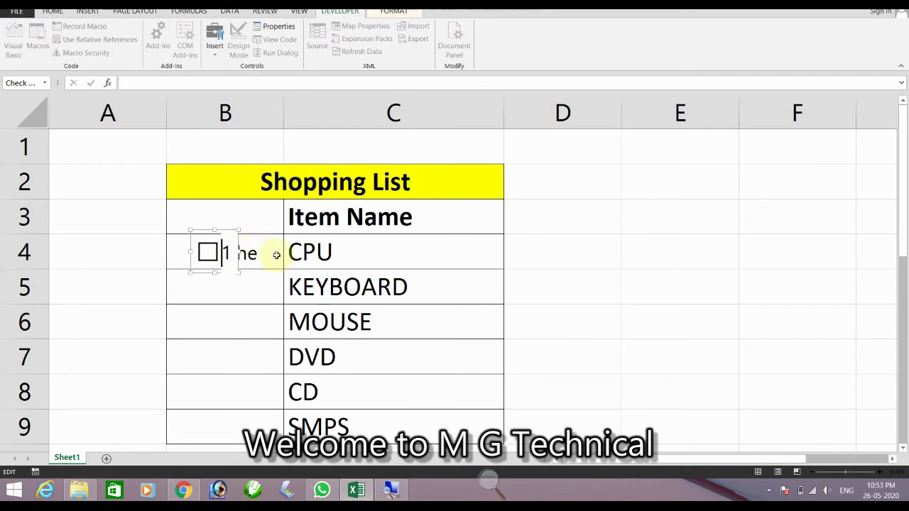
{"action": "left_click", "coordinate": [139, 257]}
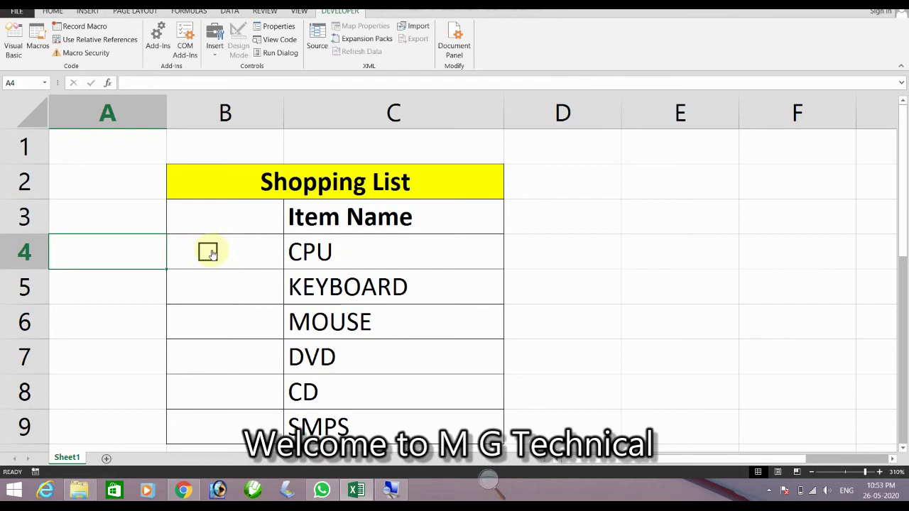
Turn on 3-D shading for the CPU check box and shrink its frame to just the box
{"action": "right_click", "coordinate": [210, 253]}
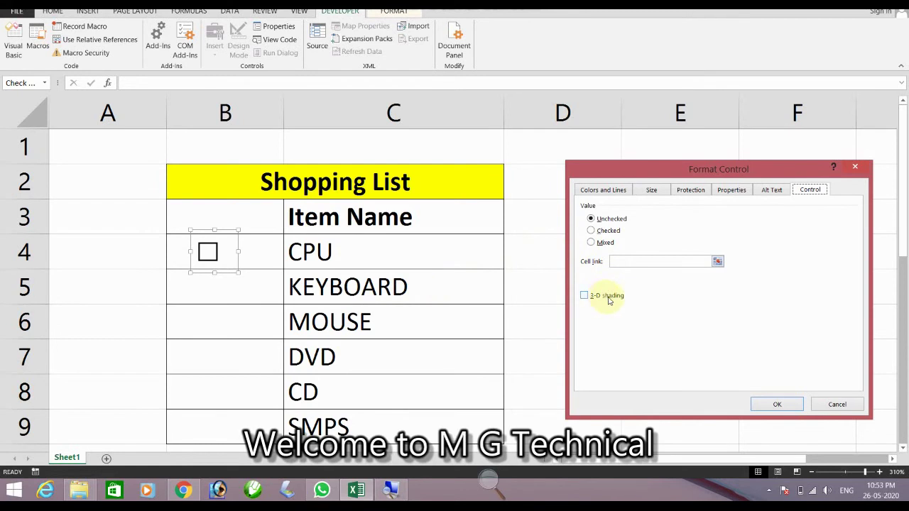
{"action": "left_click", "coordinate": [607, 296]}
{"action": "left_click", "coordinate": [794, 409]}
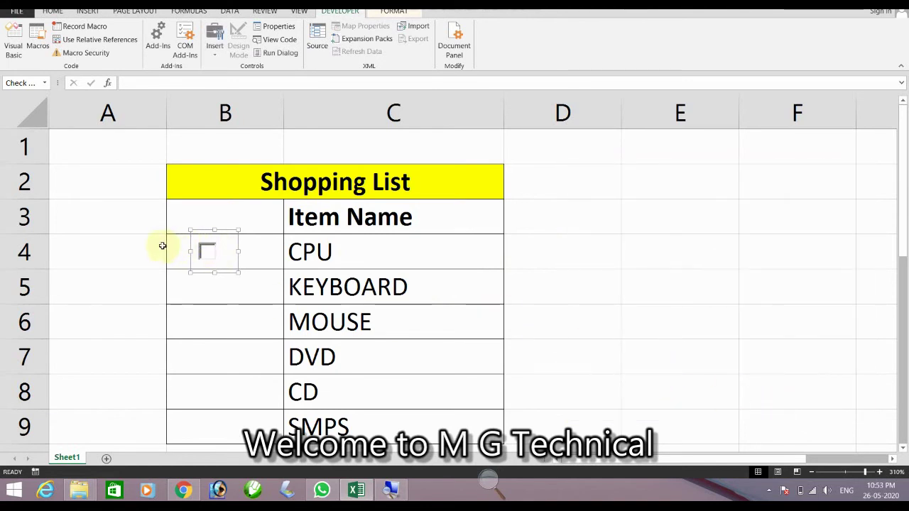
{"action": "mouse_move", "coordinate": [238, 273]}
{"action": "left_mouse_down"}
{"action": "mouse_move", "coordinate": [225, 259]}
{"action": "mouse_move", "coordinate": [238, 248]}
{"action": "left_mouse_up"}
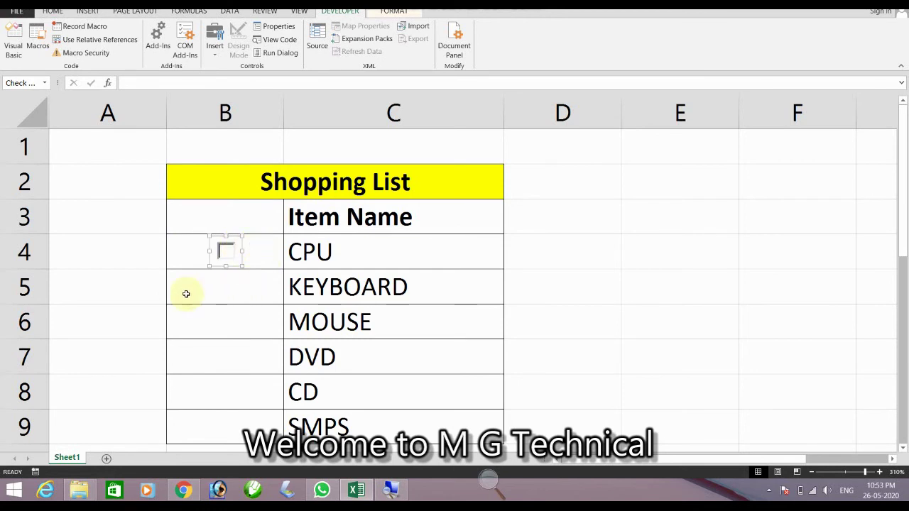
{"action": "left_click", "coordinate": [147, 283]}
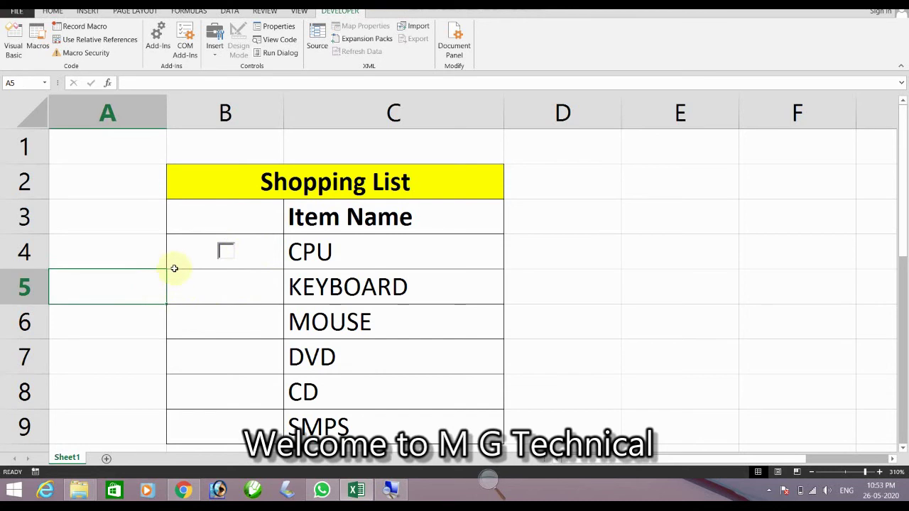
Copy the B4 check box into the remaining item rows down to SMPS, then test-tick CPU
{"action": "left_click", "coordinate": [190, 252]}
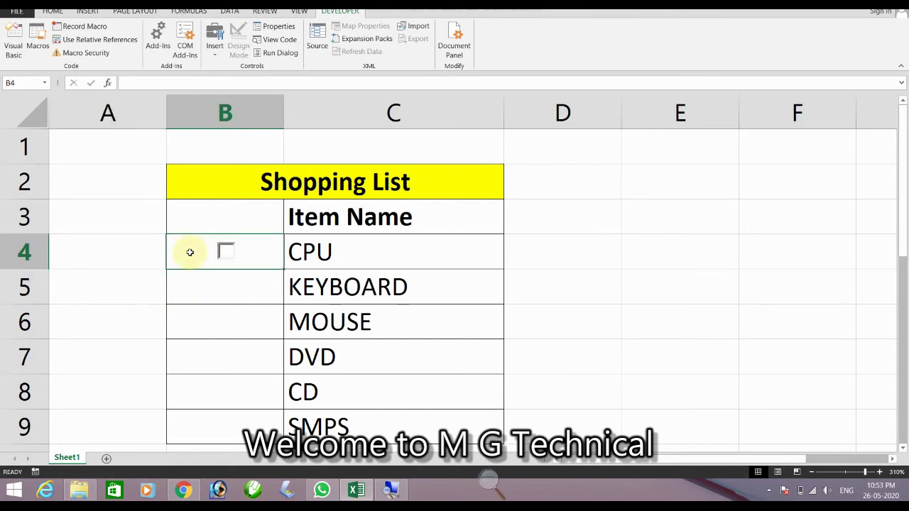
{"action": "key", "text": "ctrl+c"}
{"action": "left_click_drag", "start_coordinate": [261, 295], "coordinate": [249, 418]}
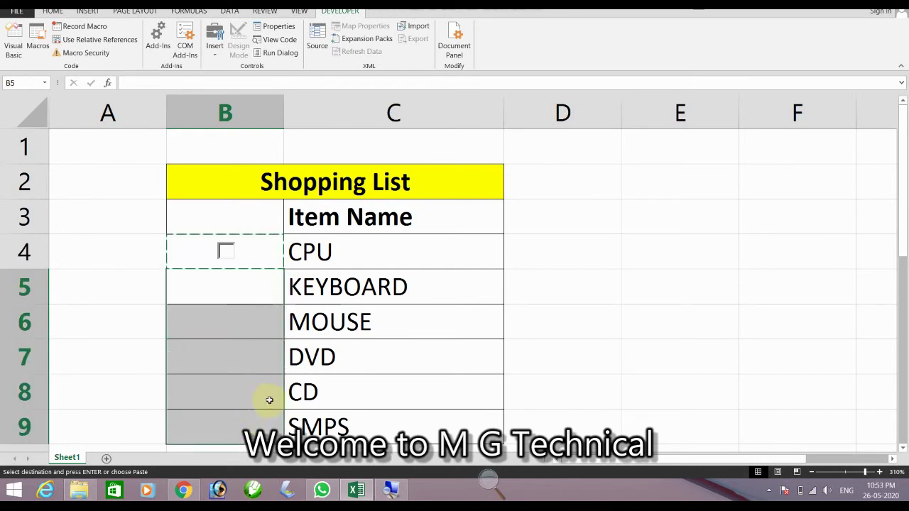
{"action": "key", "text": "ctrl+v"}
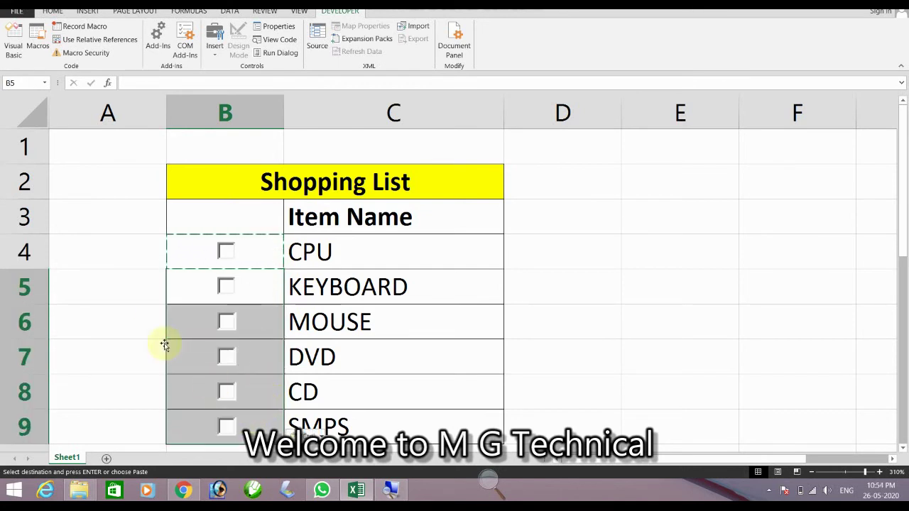
{"action": "left_click", "coordinate": [135, 297]}
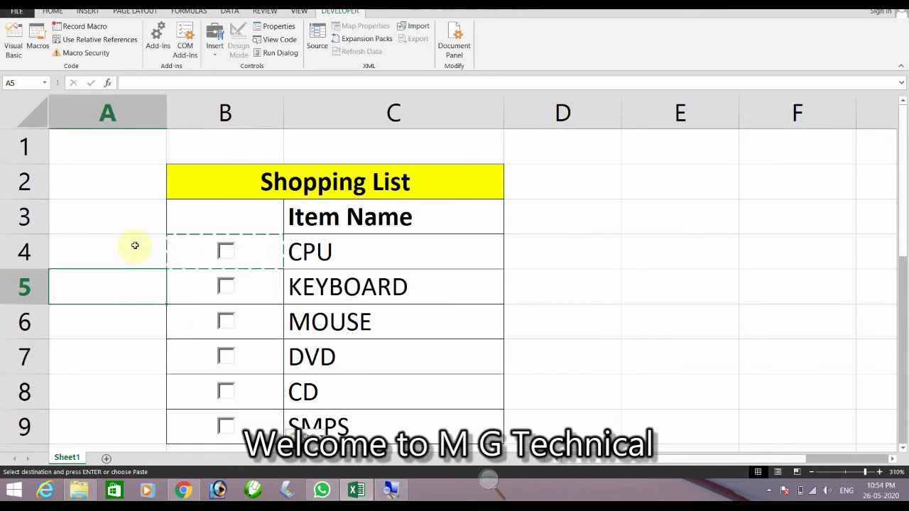
{"action": "key", "text": "Escape"}
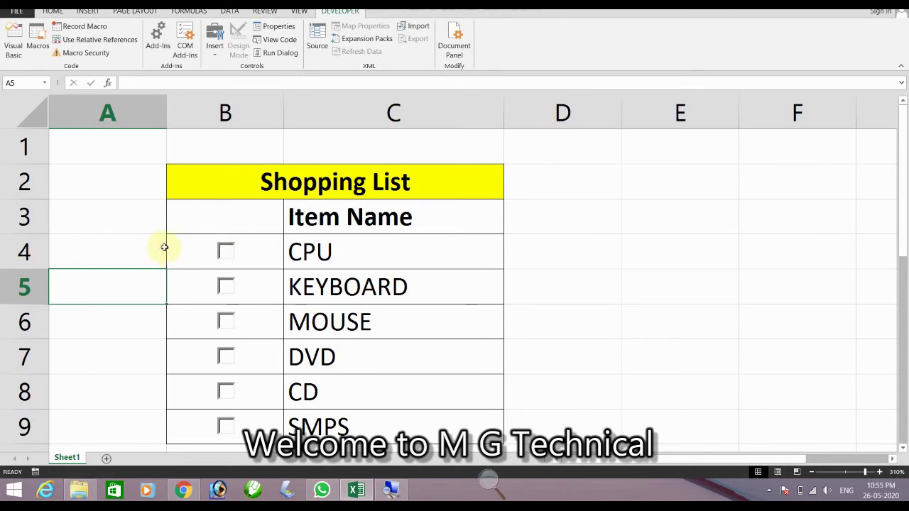
{"action": "left_click", "coordinate": [232, 254]}
Link the CPU checkbox to cell A4 (=$A$4) and check that ticking it shows TRUE
{"action": "left_click", "coordinate": [228, 251]}
{"action": "right_click", "coordinate": [210, 242]}
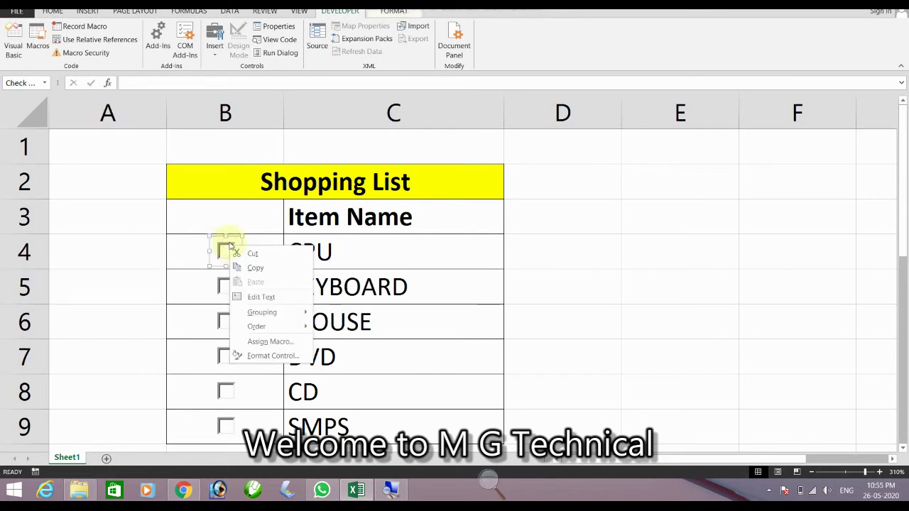
{"action": "key", "text": "Escape"}
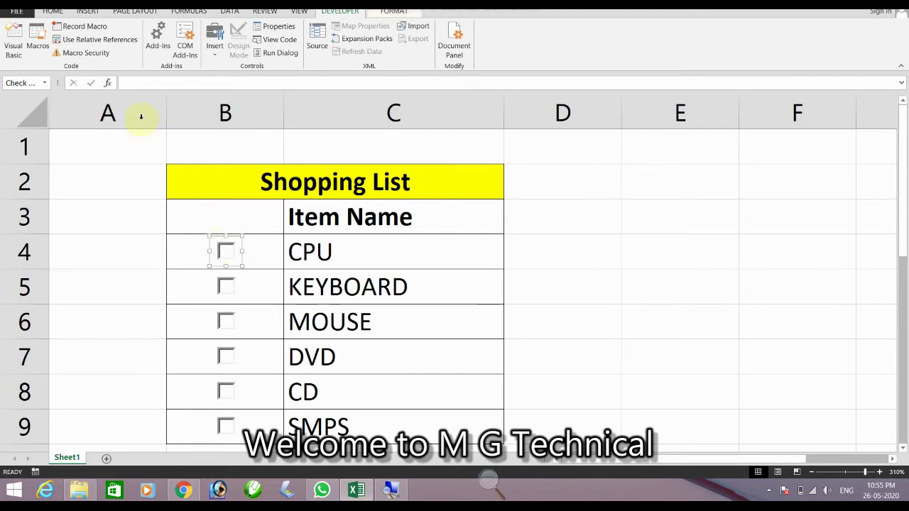
{"action": "left_click", "coordinate": [151, 83]}
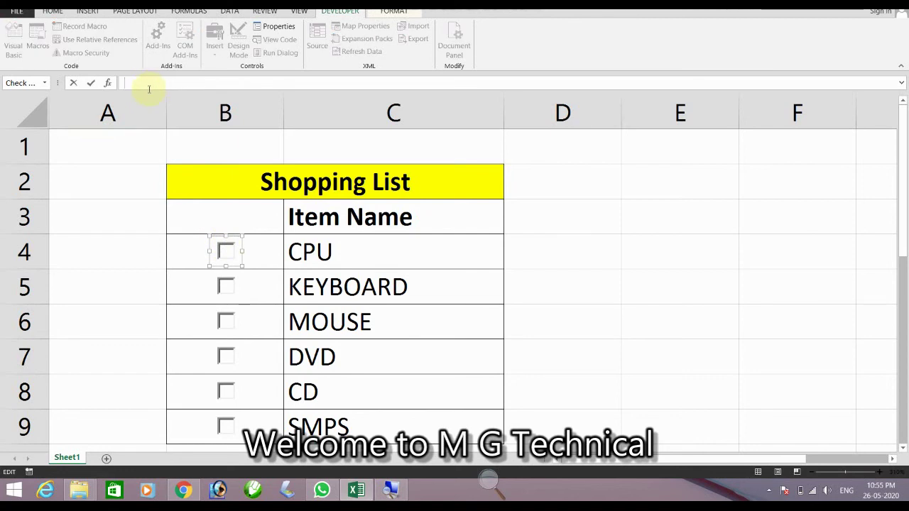
{"action": "type", "text": "="}
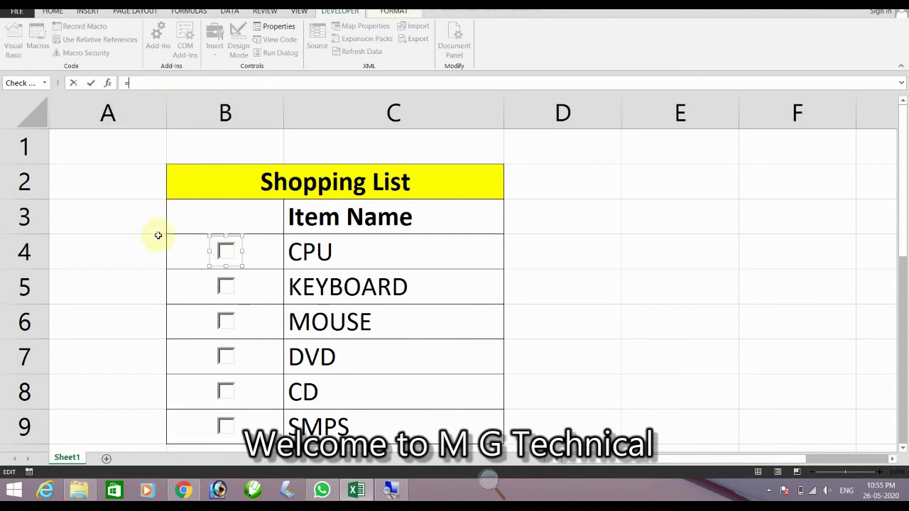
{"action": "left_click", "coordinate": [116, 260]}
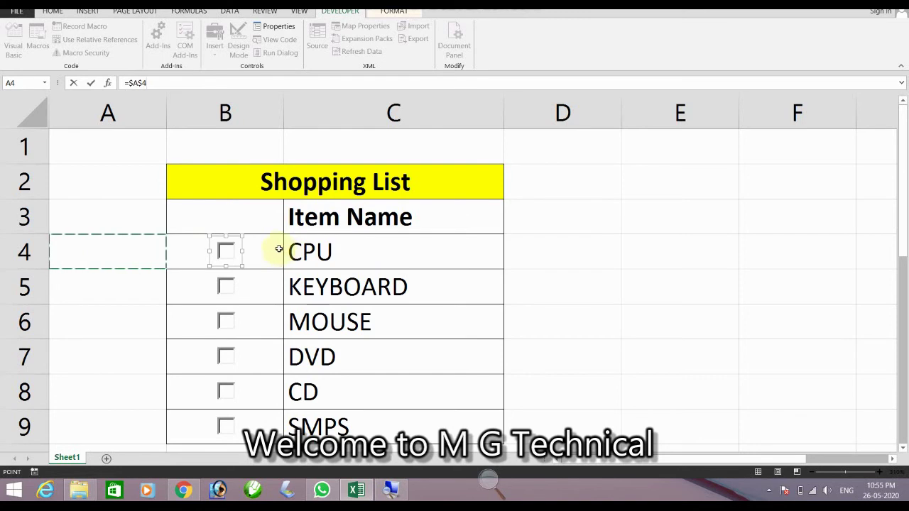
{"action": "key", "text": "Return"}
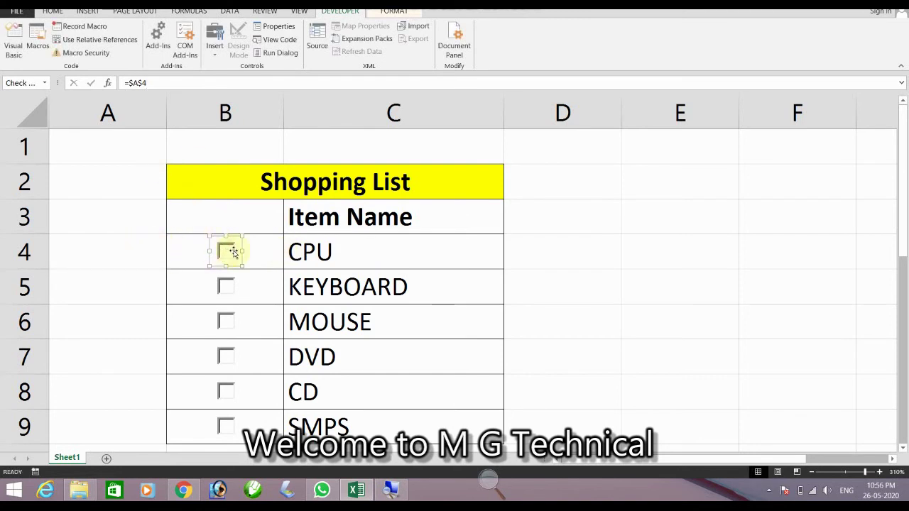
{"action": "left_click", "coordinate": [132, 251]}
{"action": "left_click", "coordinate": [137, 204]}
{"action": "left_click", "coordinate": [229, 253]}
{"action": "left_click", "coordinate": [231, 255]}
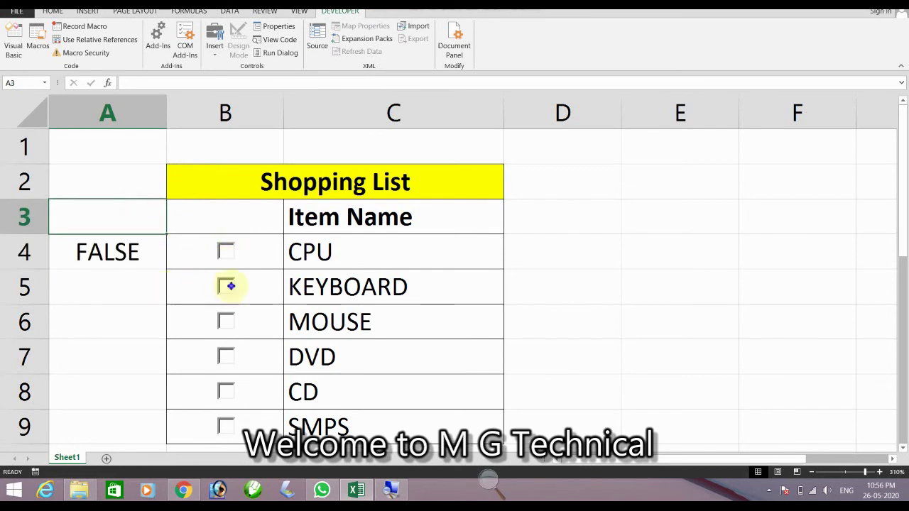
Set the KEYBOARD checkbox's linked cell, then untick all six checkboxes so A4:A9 read FALSE
{"action": "right_click", "coordinate": [228, 286]}
{"action": "left_click", "coordinate": [183, 83]}
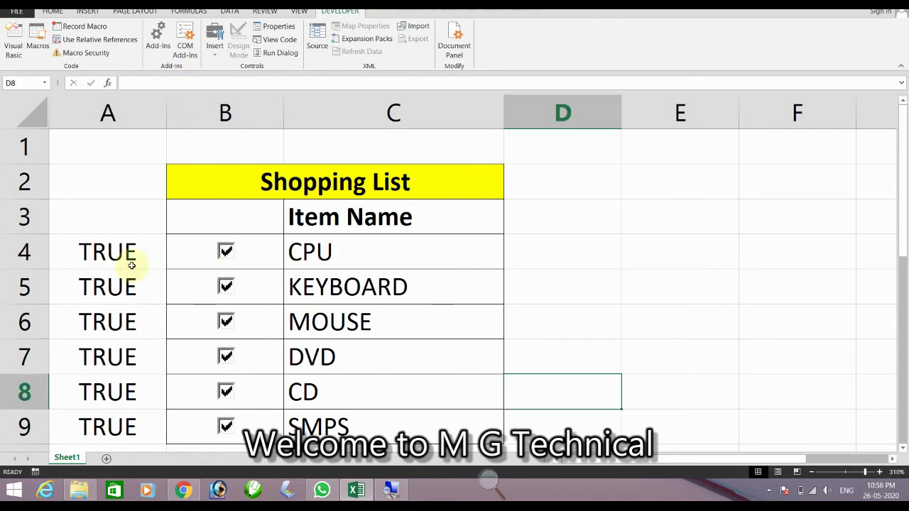
{"action": "left_click", "coordinate": [225, 253]}
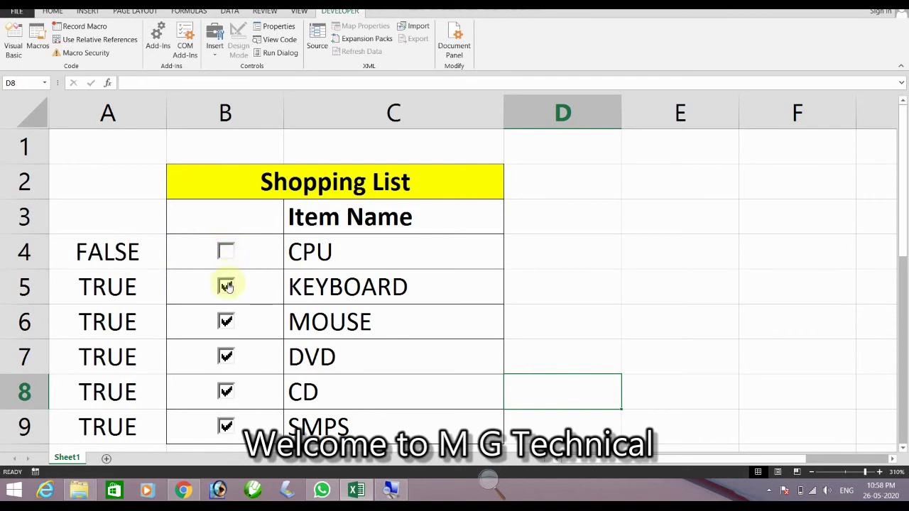
{"action": "left_click", "coordinate": [226, 287]}
{"action": "left_click", "coordinate": [226, 321]}
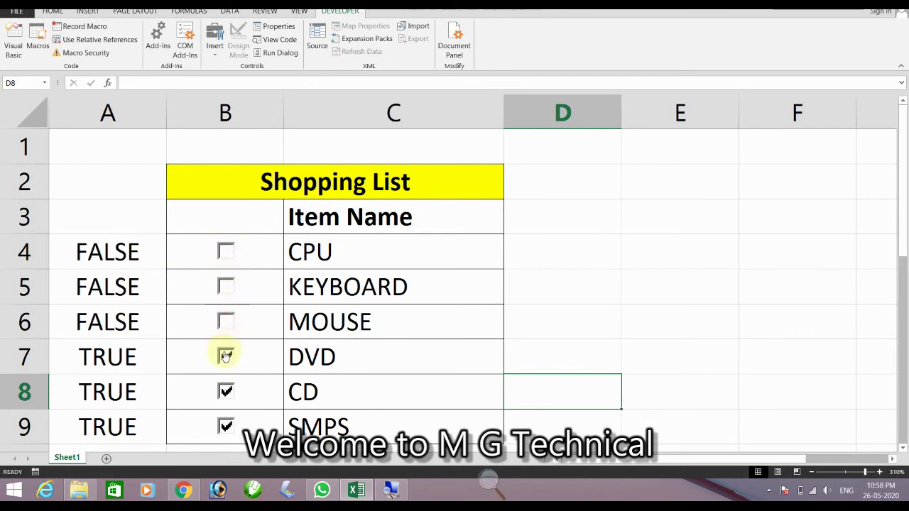
{"action": "left_click", "coordinate": [226, 356]}
{"action": "left_click", "coordinate": [226, 391]}
{"action": "left_click", "coordinate": [226, 426]}
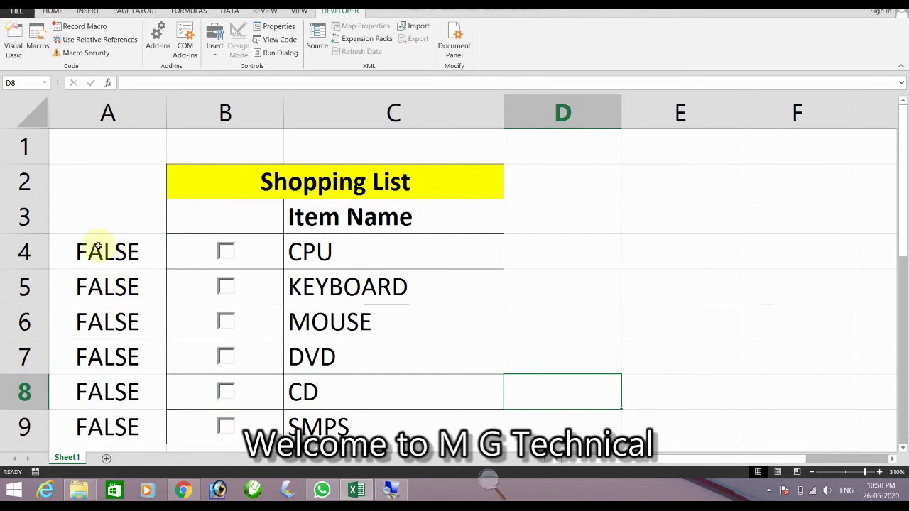
Give cells A4:A9 a White font colour to hide the TRUE/FALSE values
{"action": "left_click_drag", "start_coordinate": [105, 247], "coordinate": [93, 426]}
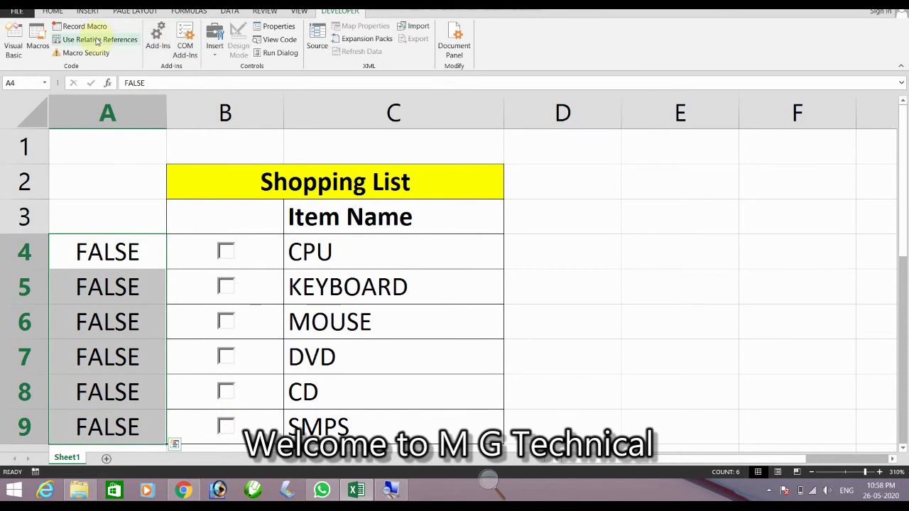
{"action": "scroll", "coordinate": [107, 41], "scroll_direction": "up", "scroll_amount": 4}
{"action": "scroll", "coordinate": [165, 49], "scroll_direction": "up", "scroll_amount": 1}
{"action": "scroll", "coordinate": [166, 48], "scroll_direction": "up", "scroll_amount": 2}
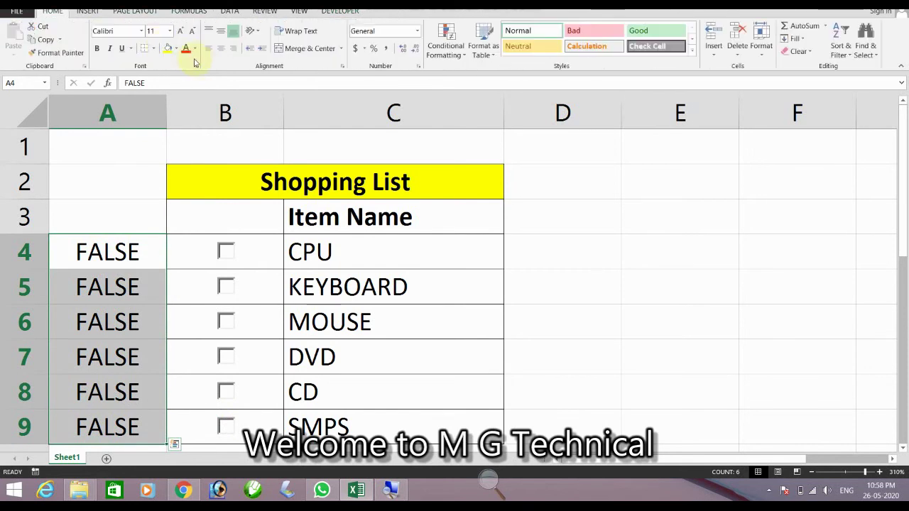
{"action": "left_click", "coordinate": [194, 49]}
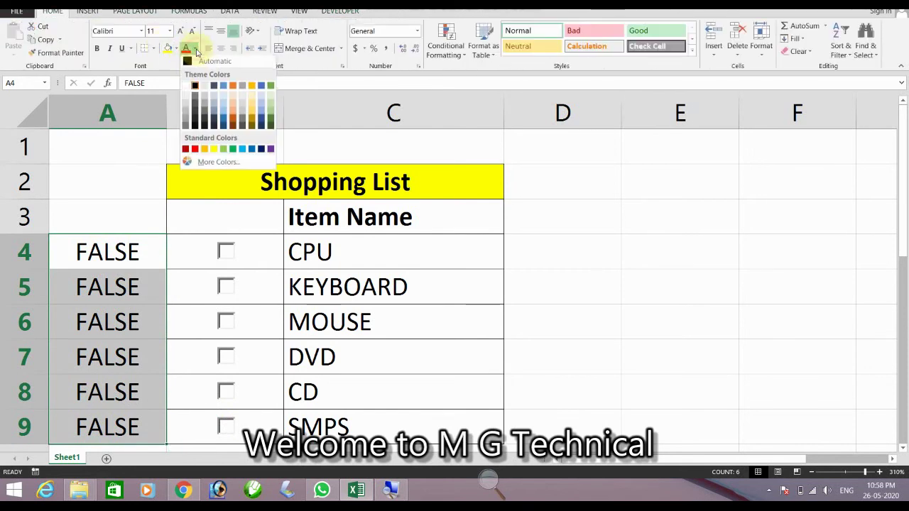
{"action": "left_click", "coordinate": [186, 88]}
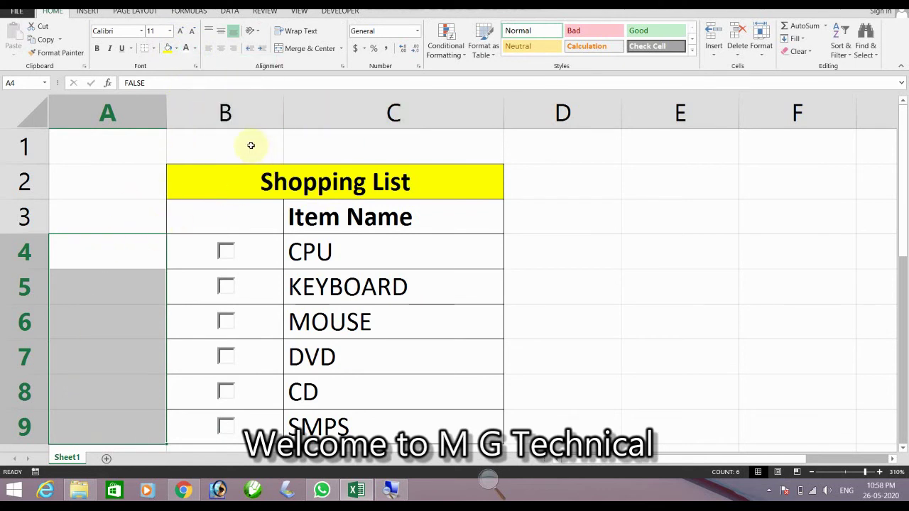
{"action": "left_click", "coordinate": [632, 259]}
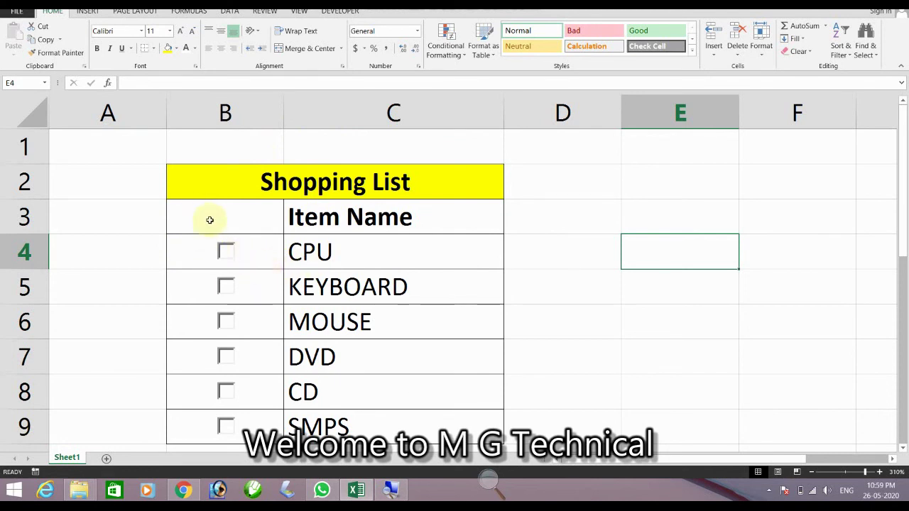
Select B3:C9 and start a New Rule using a formula to determine which cells to format
{"action": "left_click_drag", "start_coordinate": [210, 220], "coordinate": [369, 428]}
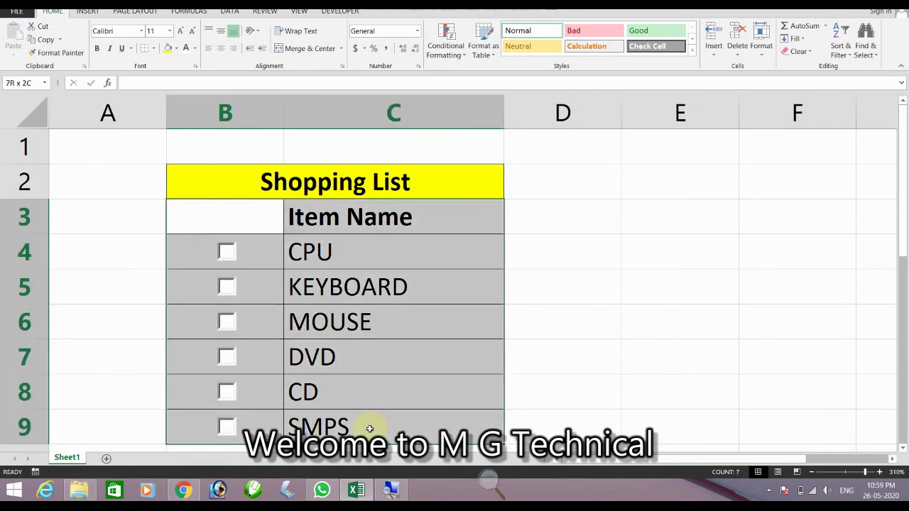
{"action": "left_click", "coordinate": [451, 57]}
{"action": "mouse_move", "coordinate": [487, 80]}
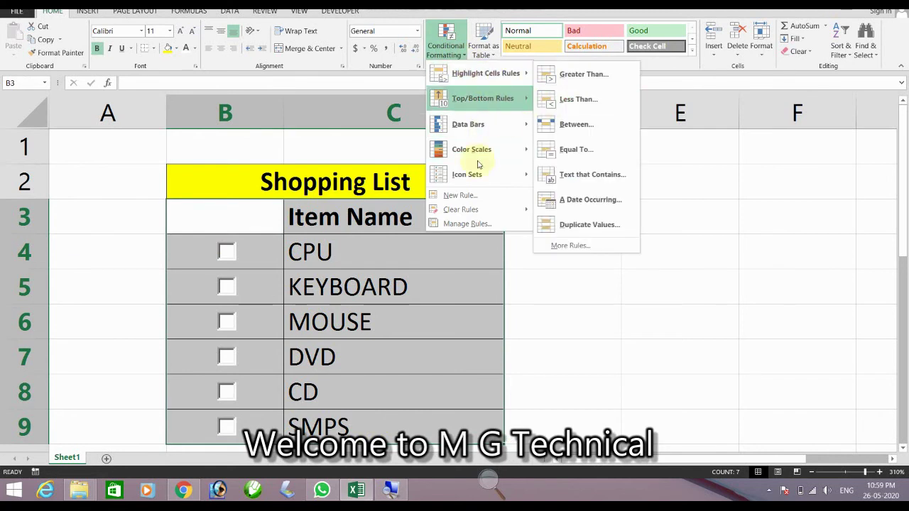
{"action": "left_click", "coordinate": [459, 201]}
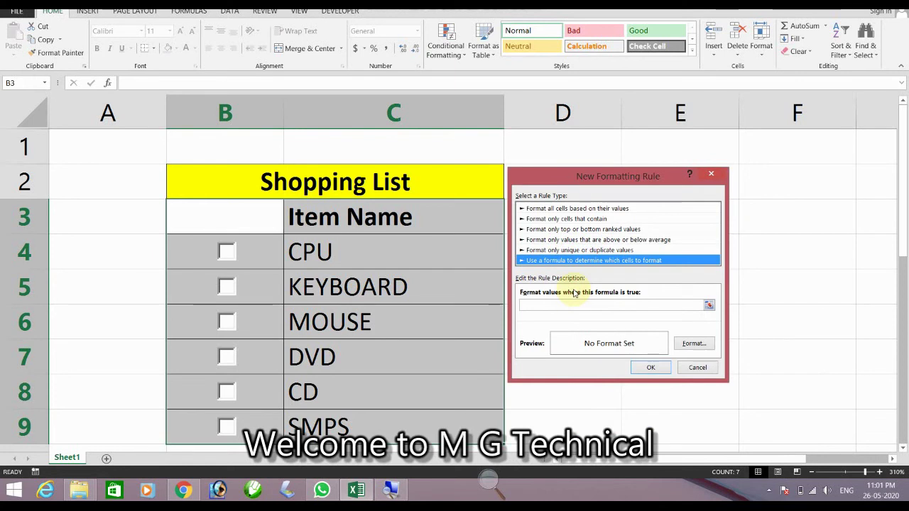
Enter the rule formula =$A4, referencing A4 with the row left relative
{"action": "left_click", "coordinate": [567, 304]}
{"action": "type", "text": "="}
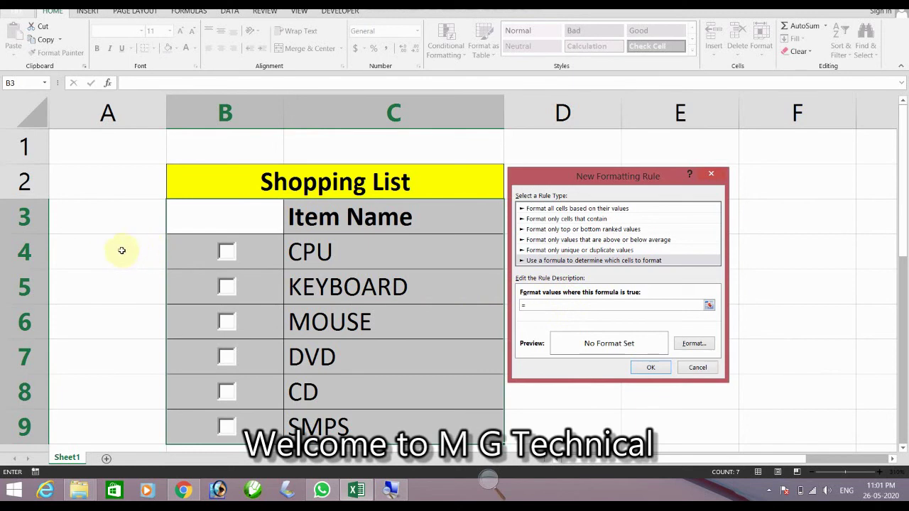
{"action": "left_click", "coordinate": [122, 250]}
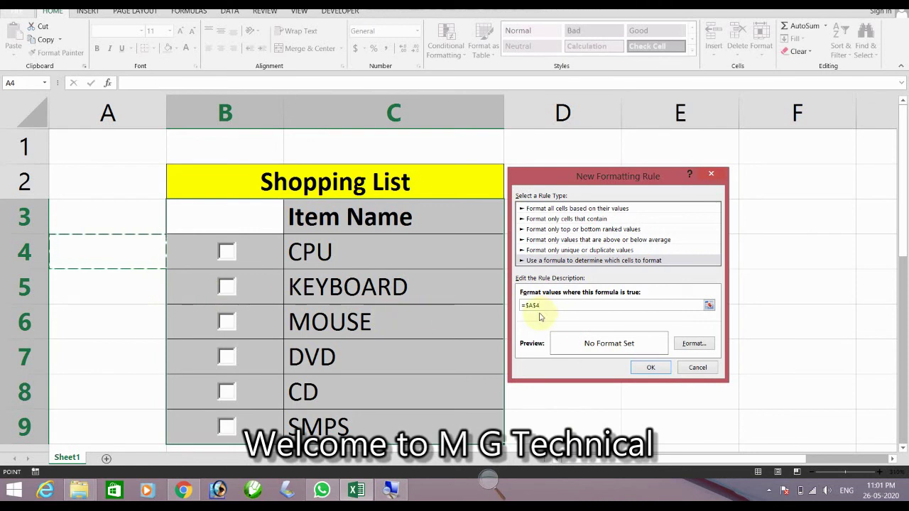
{"action": "left_click", "coordinate": [536, 305]}
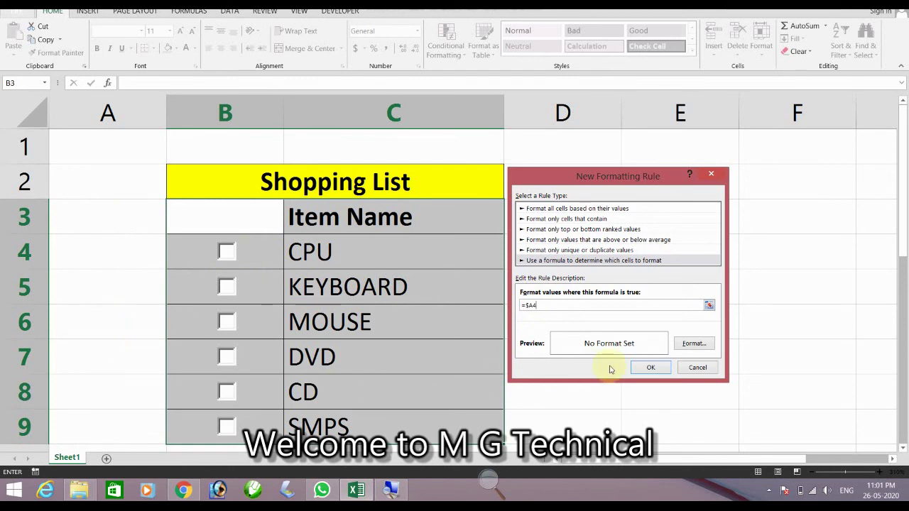
{"action": "left_click", "coordinate": [695, 344]}
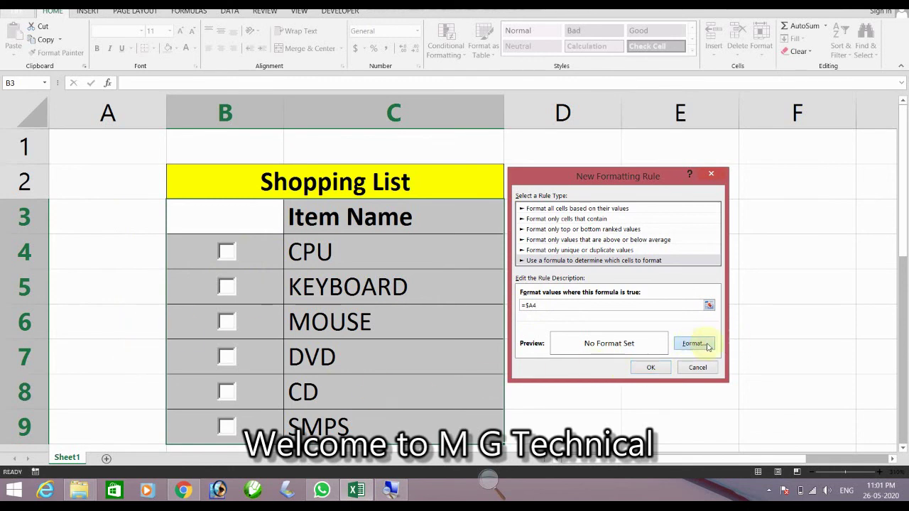
Make the rule's font style Bold, leaving strikethrough off
{"action": "left_click", "coordinate": [713, 144]}
{"action": "left_click_drag", "start_coordinate": [713, 143], "coordinate": [659, 143]}
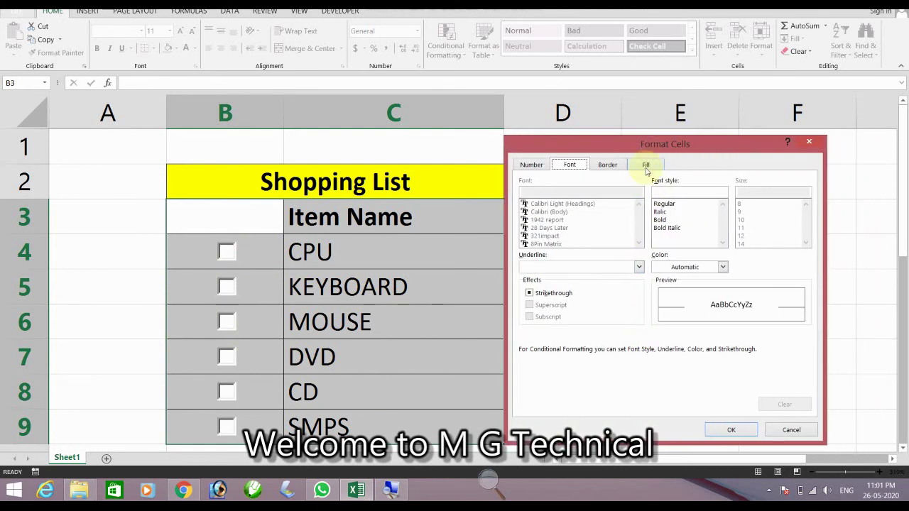
{"action": "left_click", "coordinate": [659, 220]}
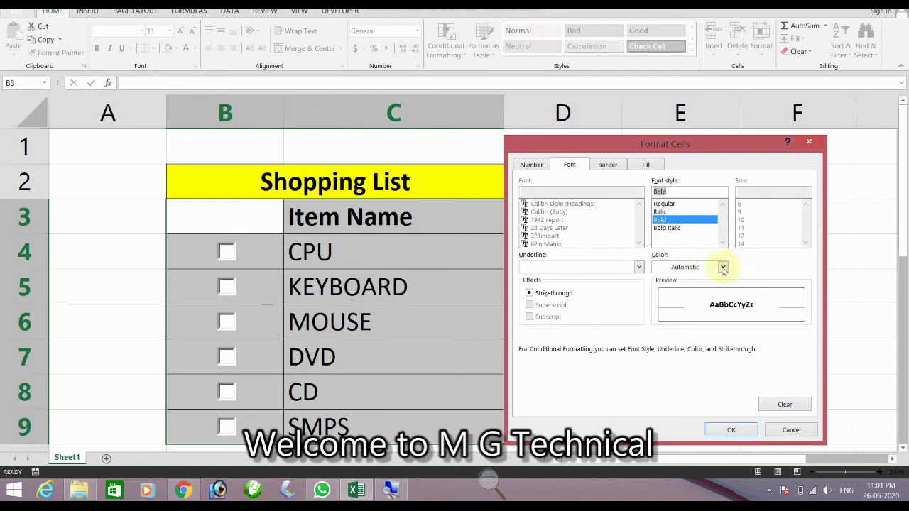
{"action": "left_click", "coordinate": [529, 294]}
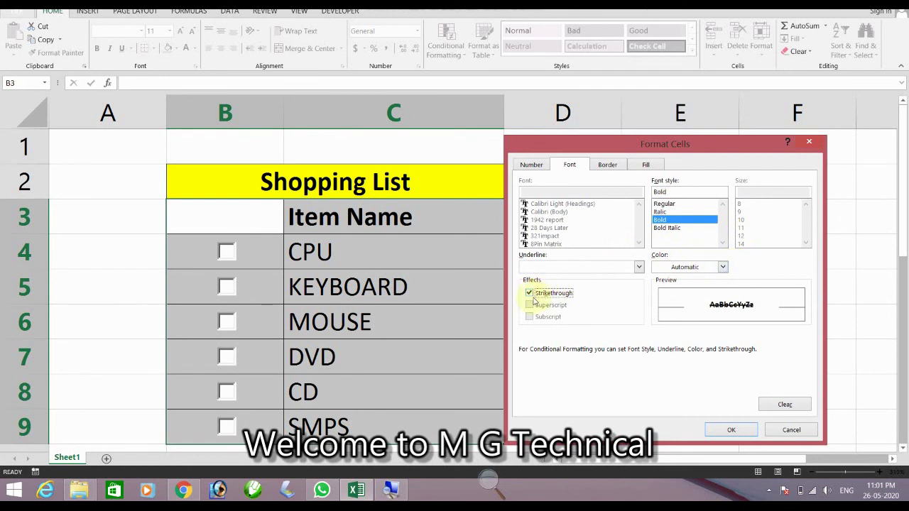
{"action": "left_click", "coordinate": [530, 293]}
Give the rule a light orange background fill and confirm the format
{"action": "left_click", "coordinate": [645, 164]}
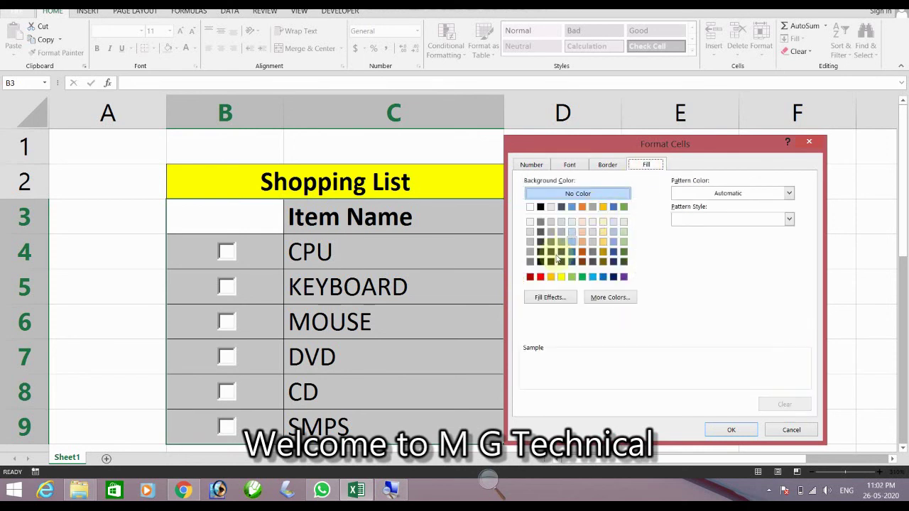
{"action": "left_click", "coordinate": [582, 242]}
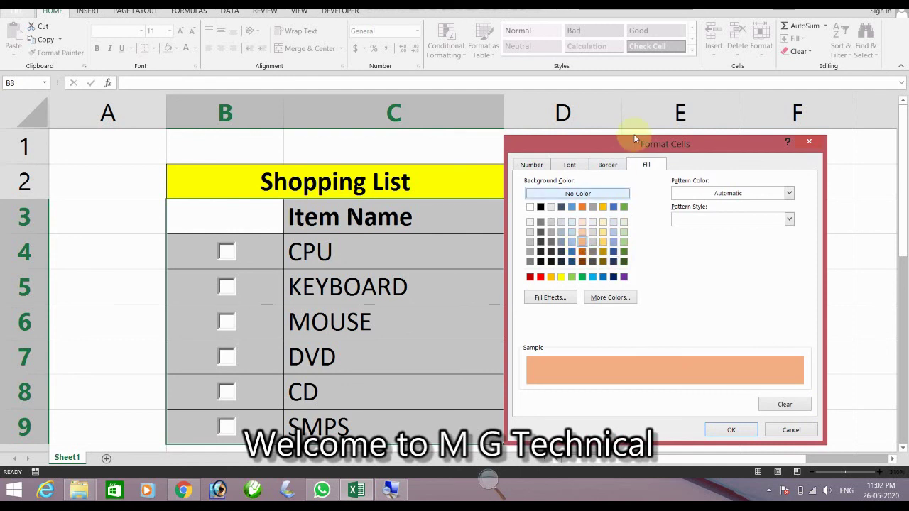
{"action": "left_click", "coordinate": [606, 168]}
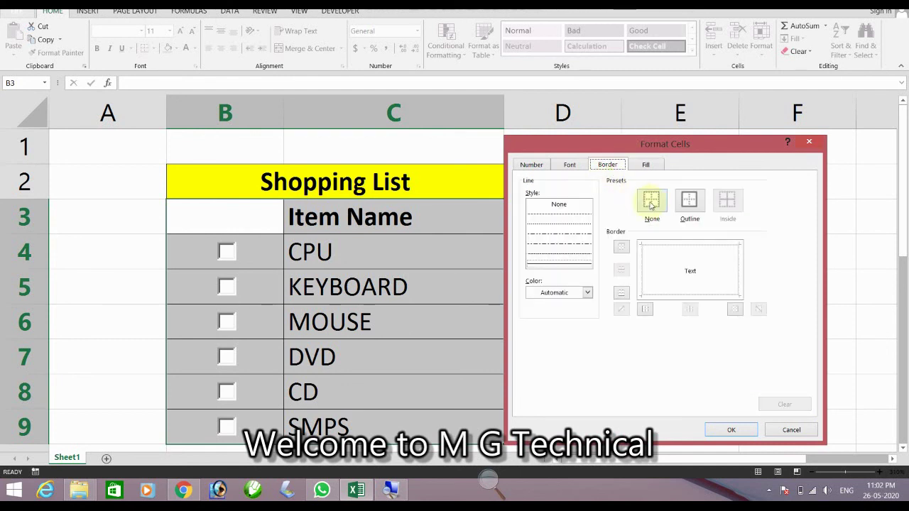
{"action": "left_click", "coordinate": [588, 294]}
{"action": "left_click", "coordinate": [588, 292]}
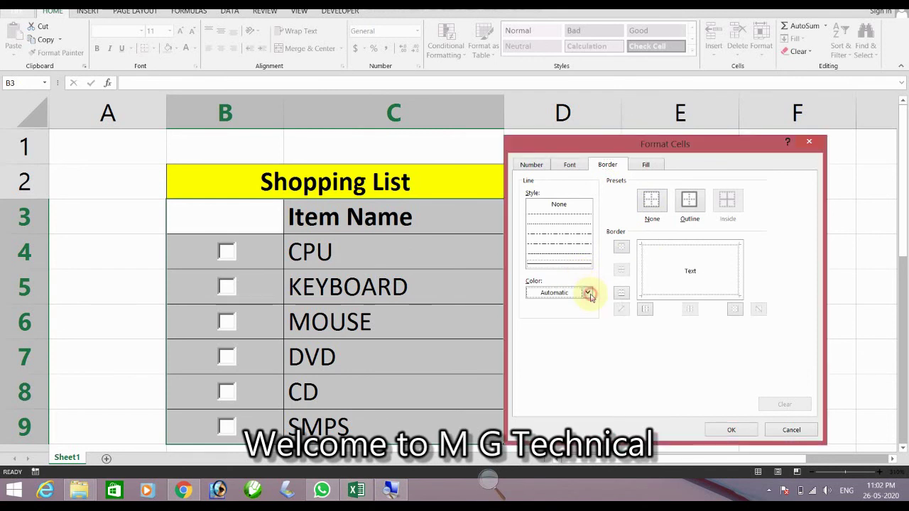
{"action": "left_click", "coordinate": [581, 167]}
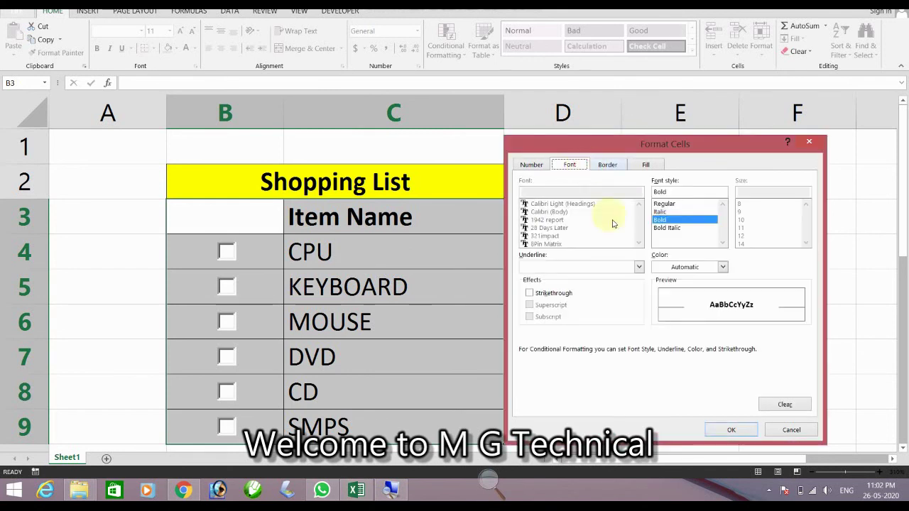
{"action": "left_click", "coordinate": [736, 430]}
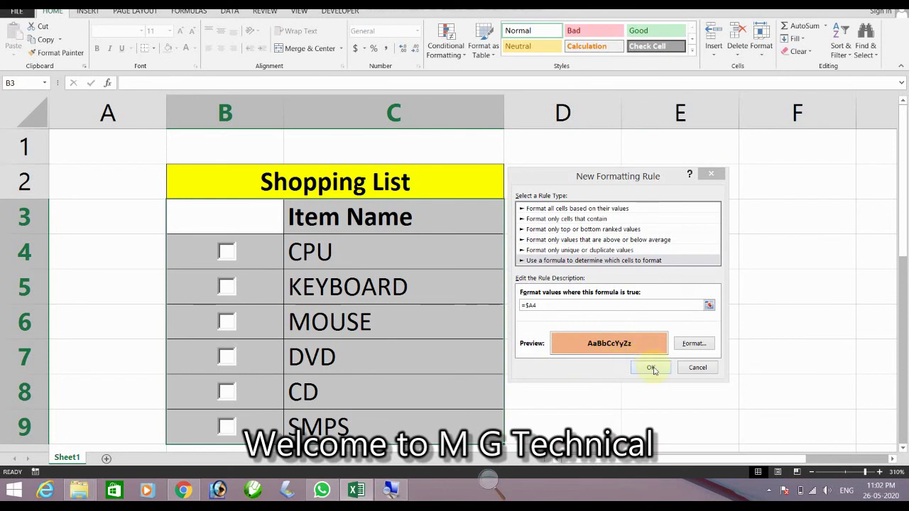
Confirm the bold orange checkbox rule for the table, then deselect by clicking cell D6
{"action": "left_click", "coordinate": [651, 369]}
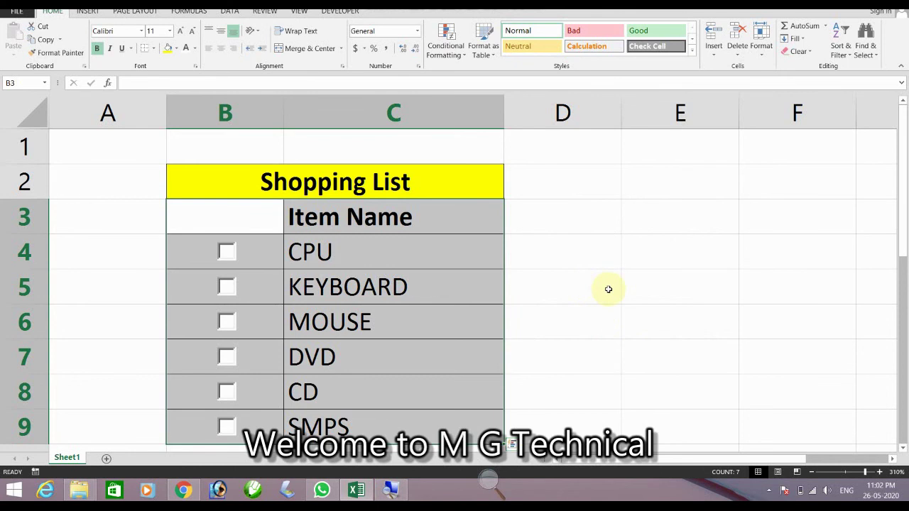
{"action": "left_click", "coordinate": [596, 312]}
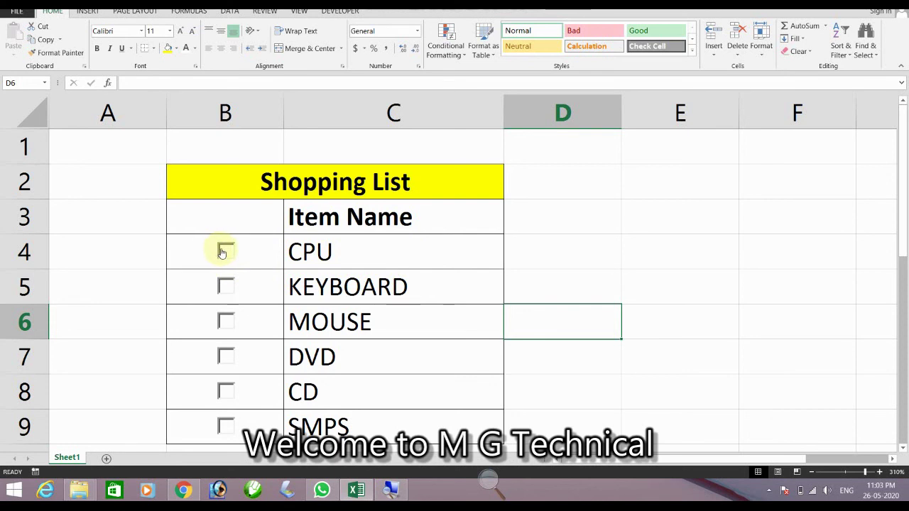
{"action": "left_click", "coordinate": [226, 254]}
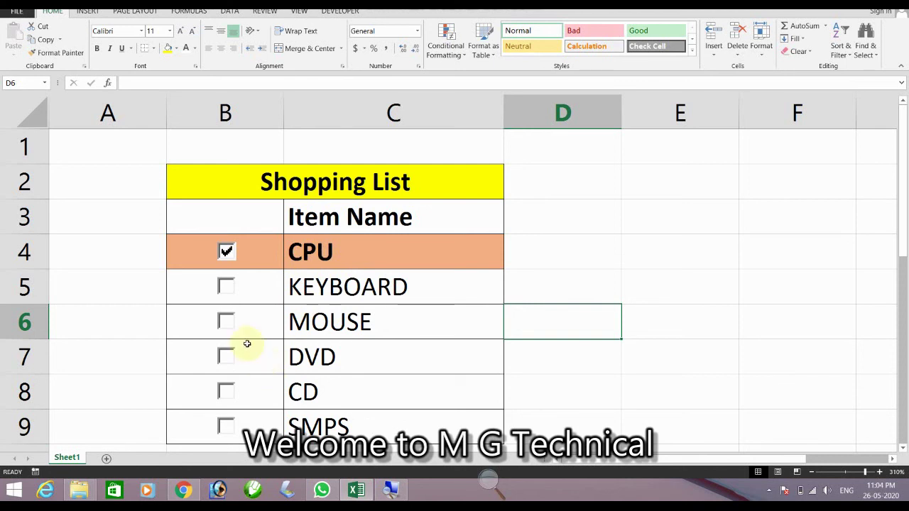
{"action": "left_click", "coordinate": [227, 287]}
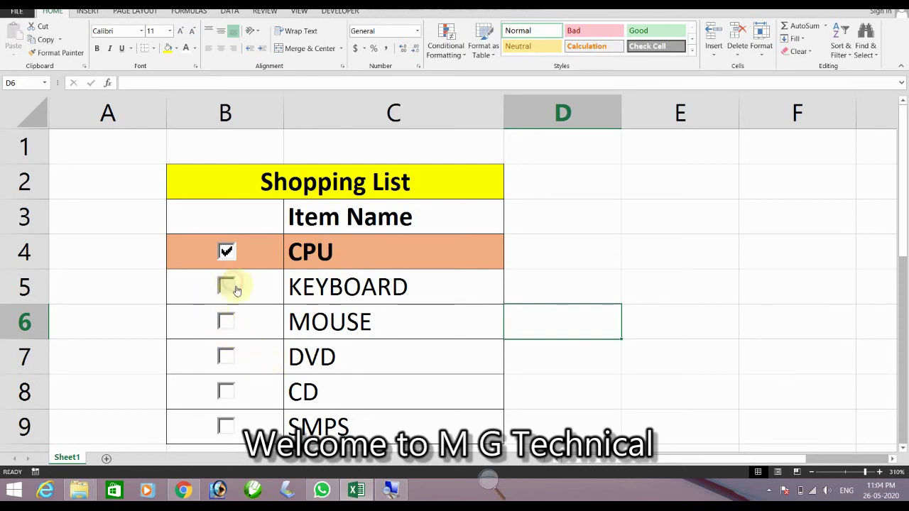
{"action": "left_click", "coordinate": [229, 290]}
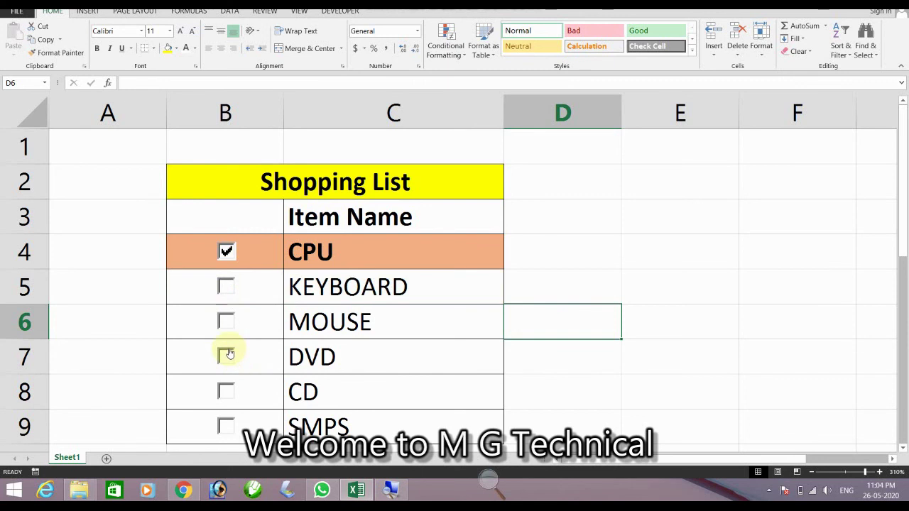
{"action": "left_click", "coordinate": [227, 353]}
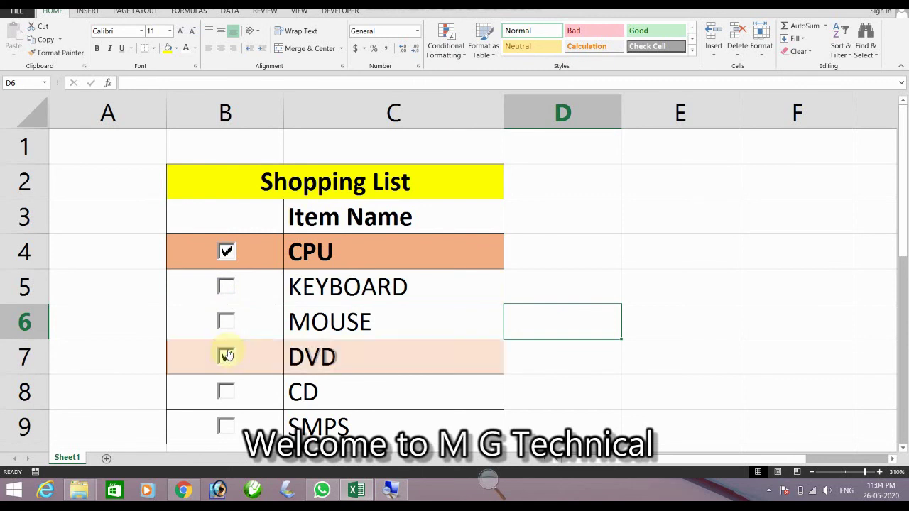
{"action": "left_click", "coordinate": [226, 397]}
{"action": "left_click", "coordinate": [229, 321]}
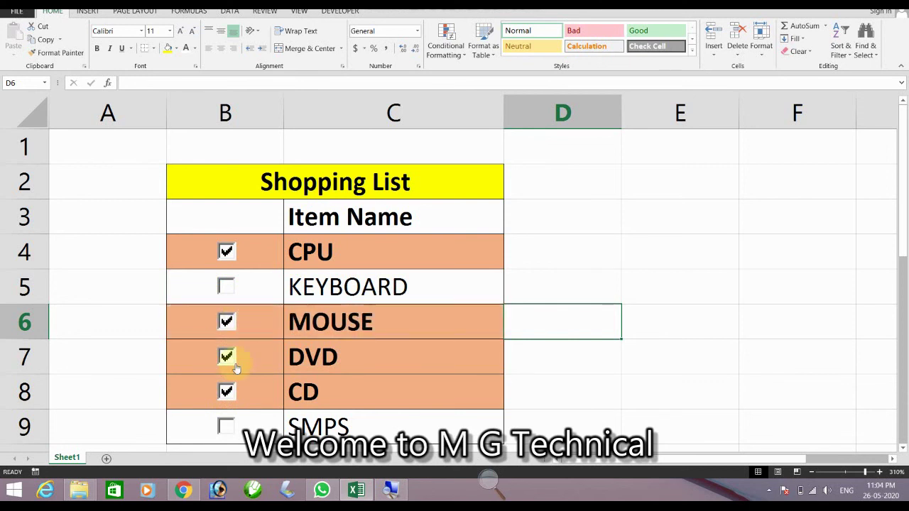
{"action": "left_click", "coordinate": [227, 428]}
{"action": "left_click", "coordinate": [227, 285]}
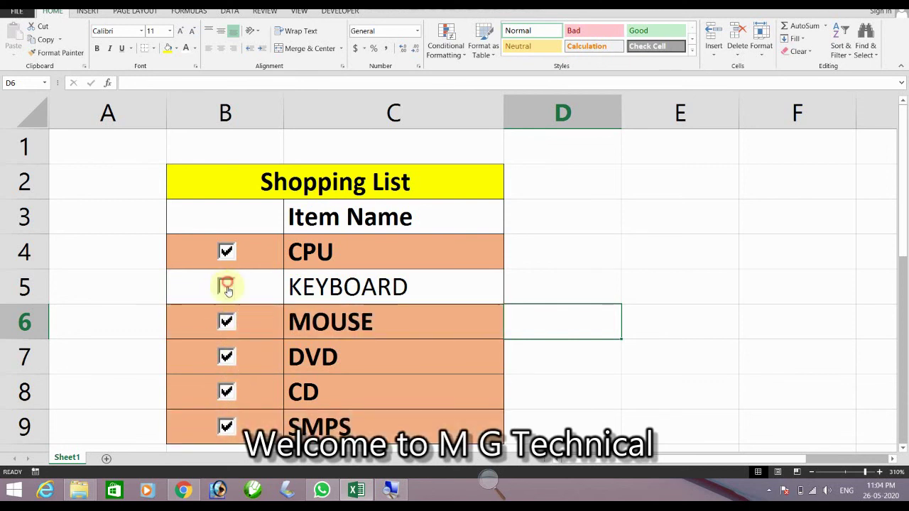
{"action": "left_click", "coordinate": [228, 264]}
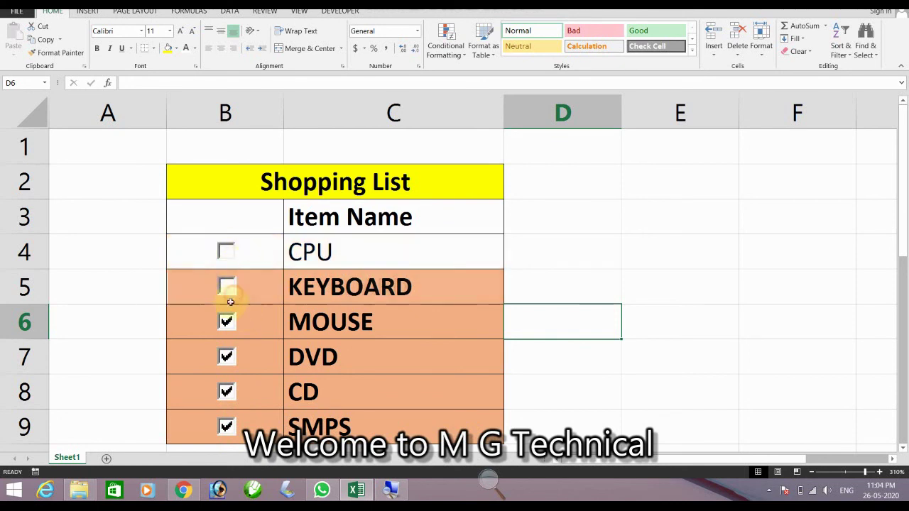
{"action": "left_click", "coordinate": [230, 298]}
{"action": "left_click", "coordinate": [228, 321]}
{"action": "left_click", "coordinate": [227, 357]}
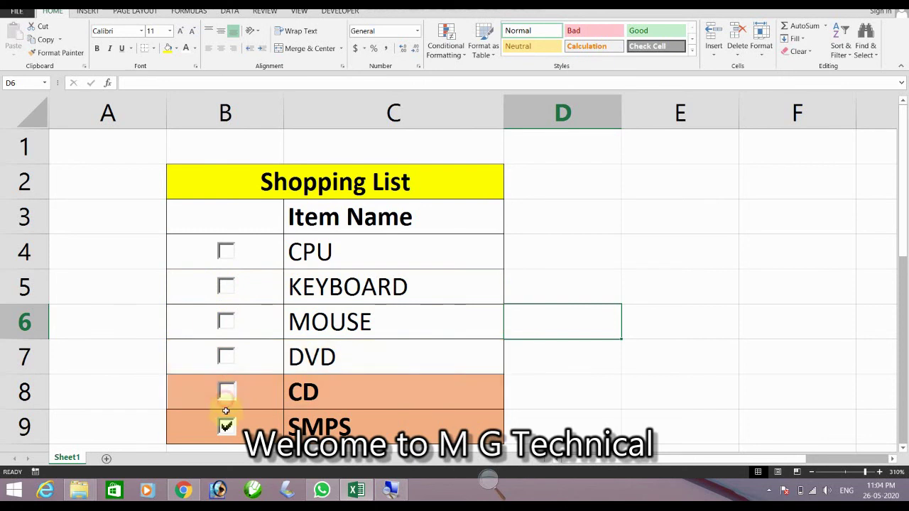
{"action": "left_click", "coordinate": [226, 394]}
{"action": "left_click", "coordinate": [225, 426]}
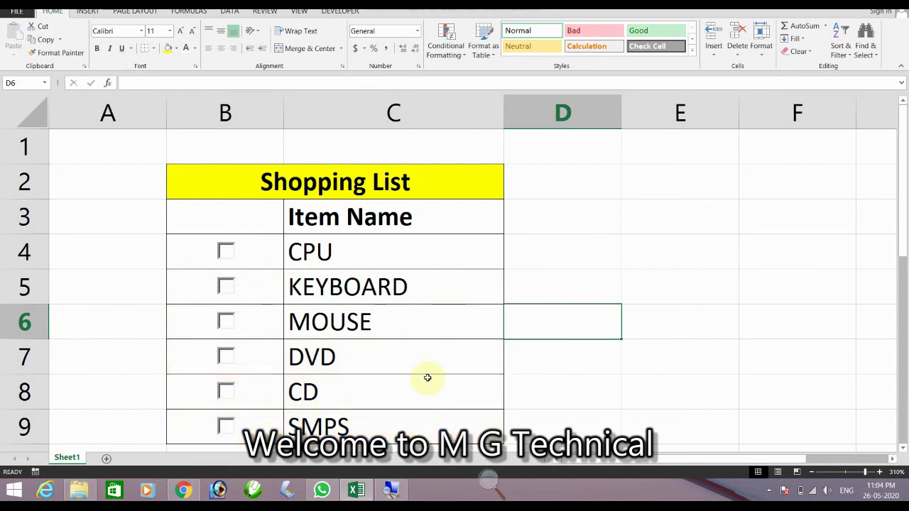